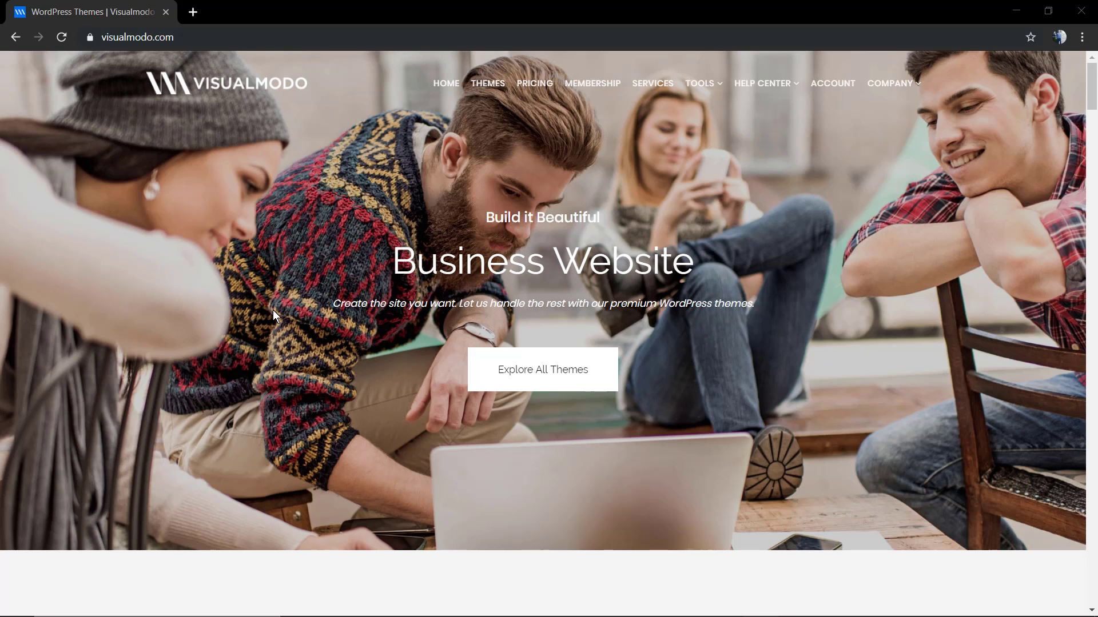
Open the Account page and place the cursor in the Register form's e-mail field.
scroll(297, 362, "down", 20)
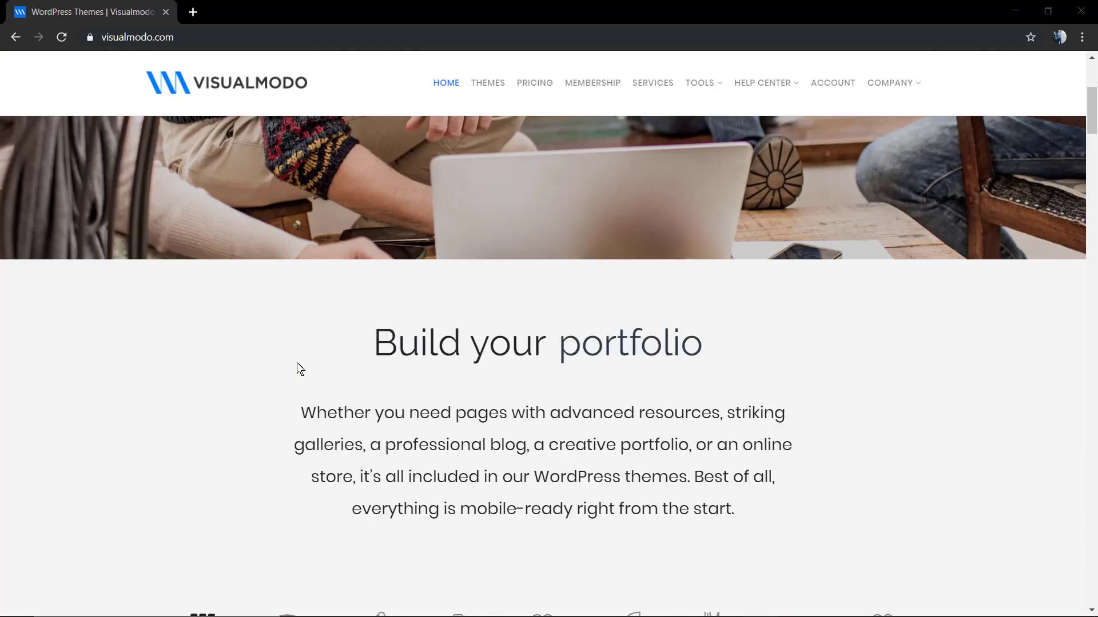
scroll(296, 362, "up", 20)
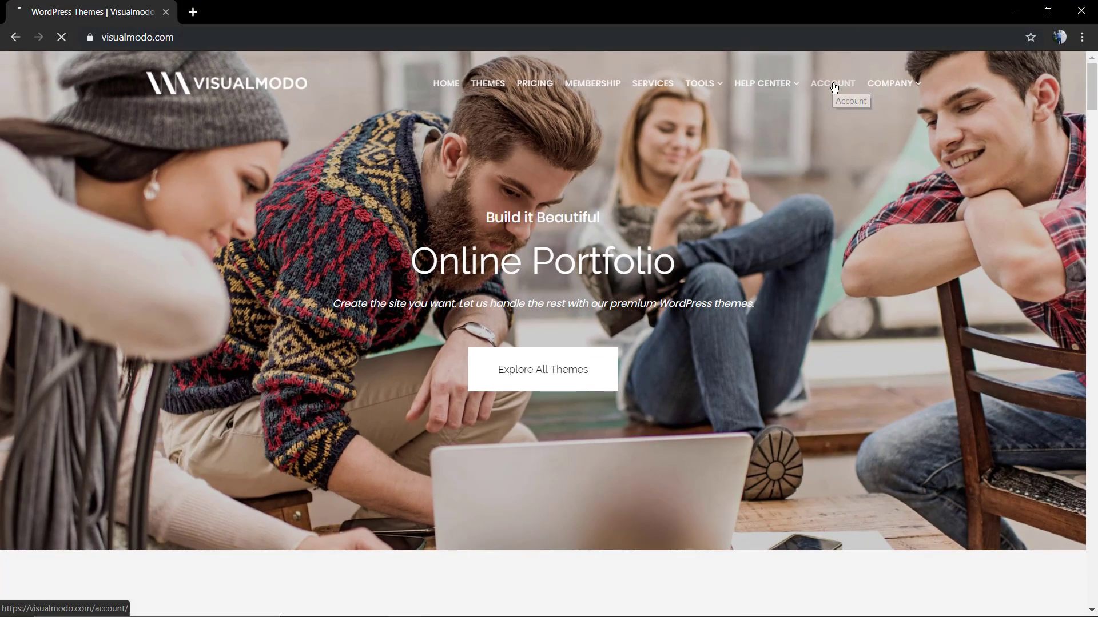
left_click(834, 86)
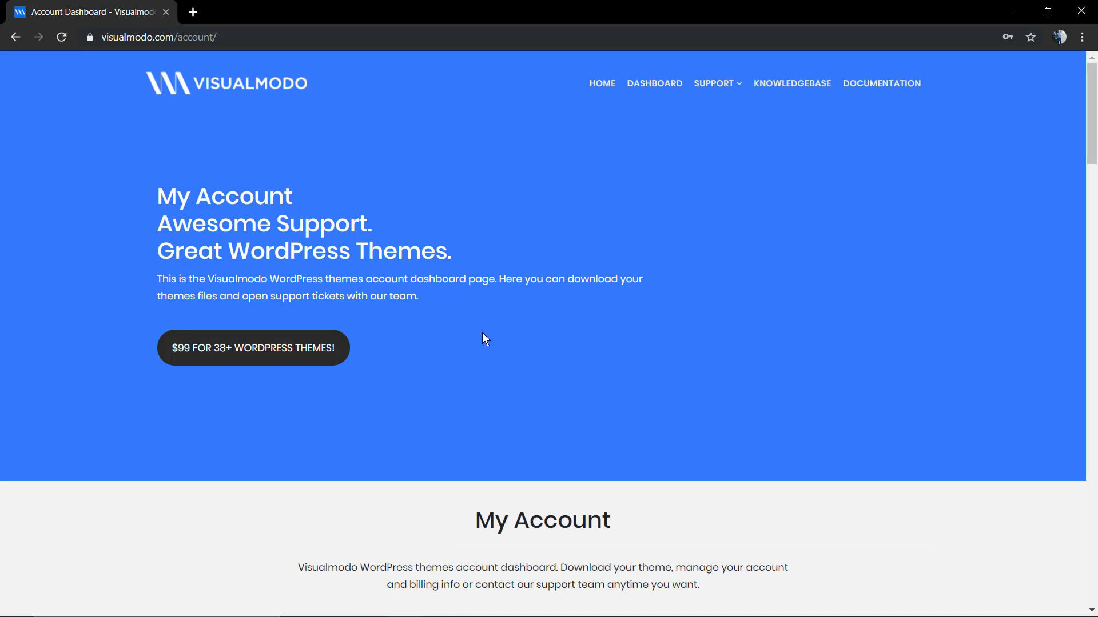
scroll(483, 337, "down", 4)
scroll(430, 285, "down", 2)
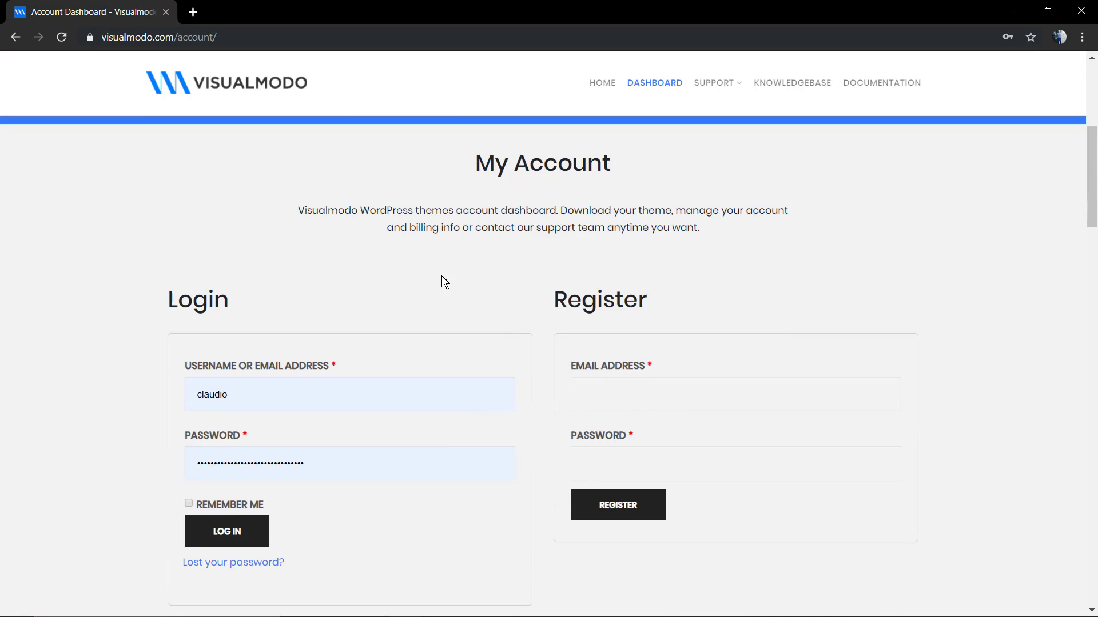
scroll(497, 283, "down", 2)
left_click(600, 286)
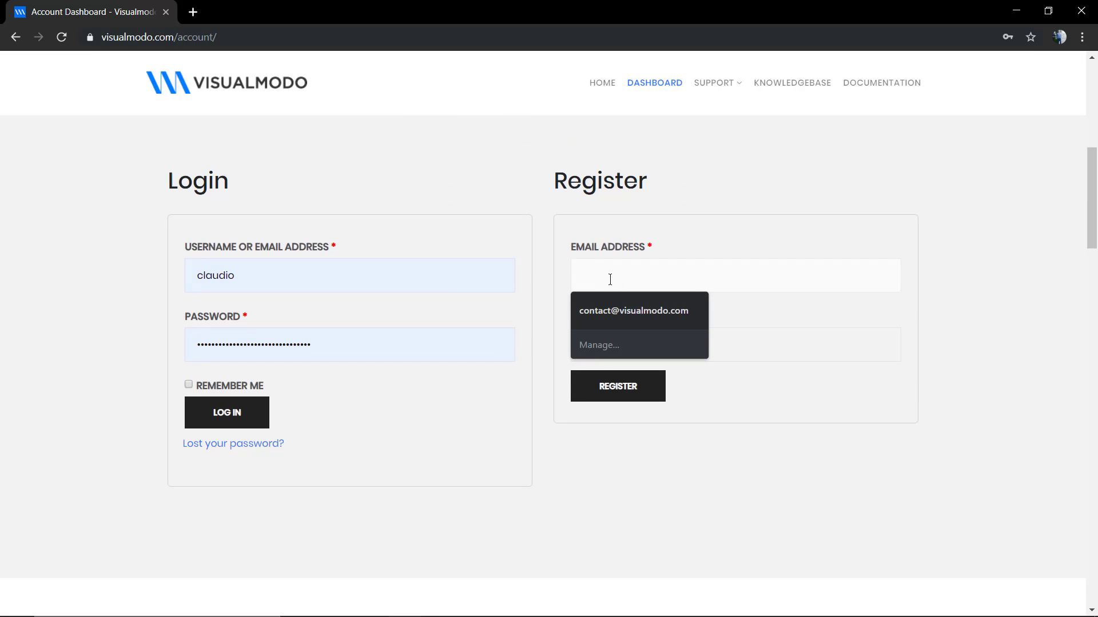
Enter the registration e-mail, replace the weak password with a Strong-rated one, and register.
type("visualmodo")
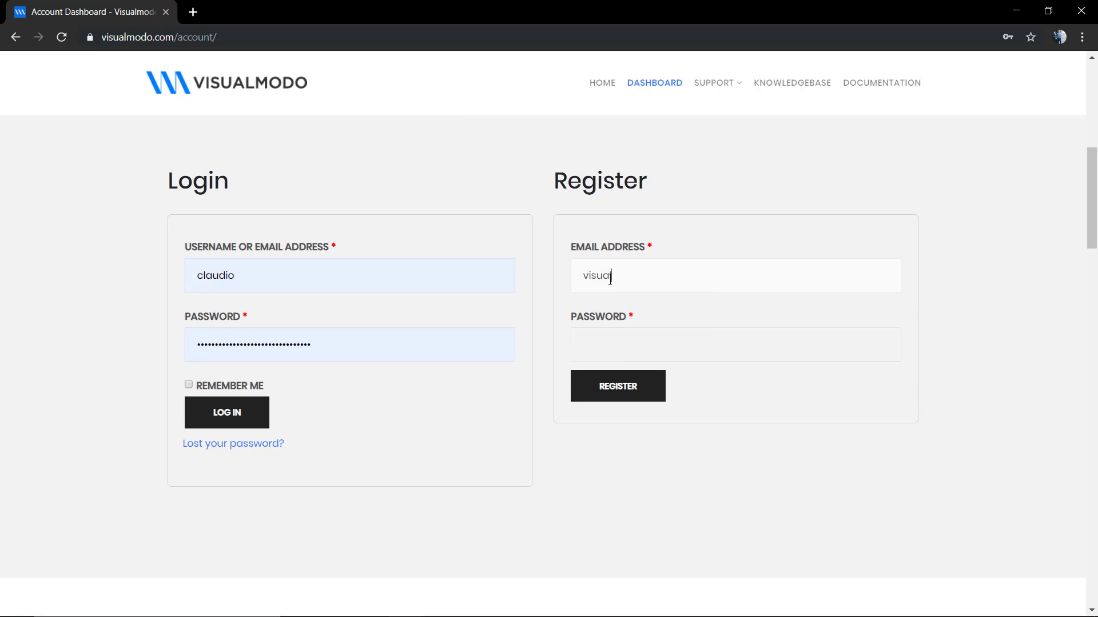
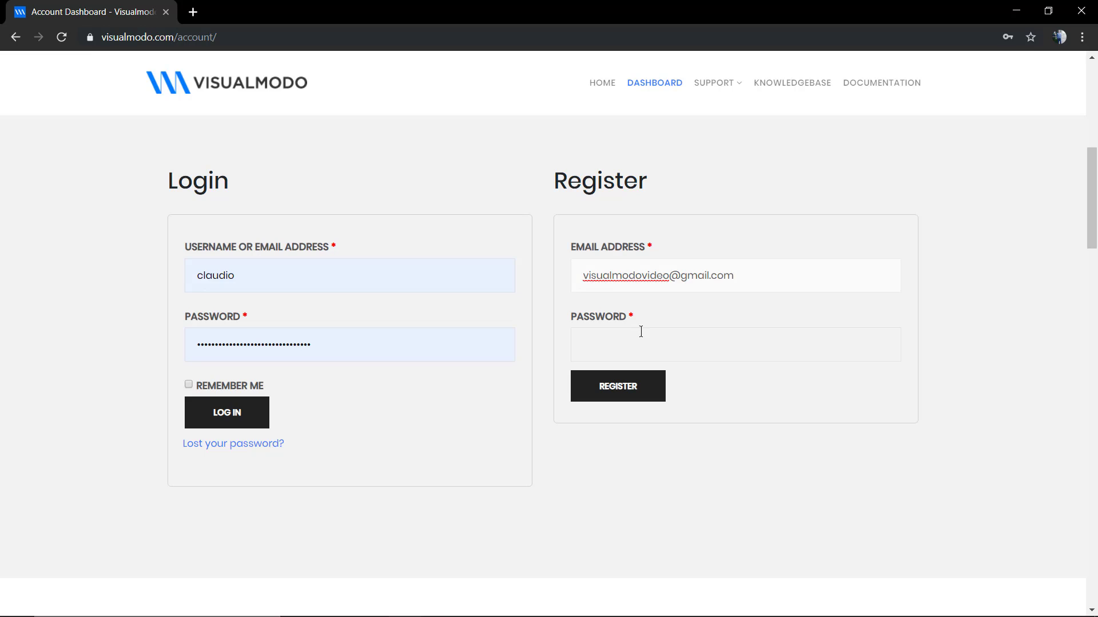
left_click(654, 349)
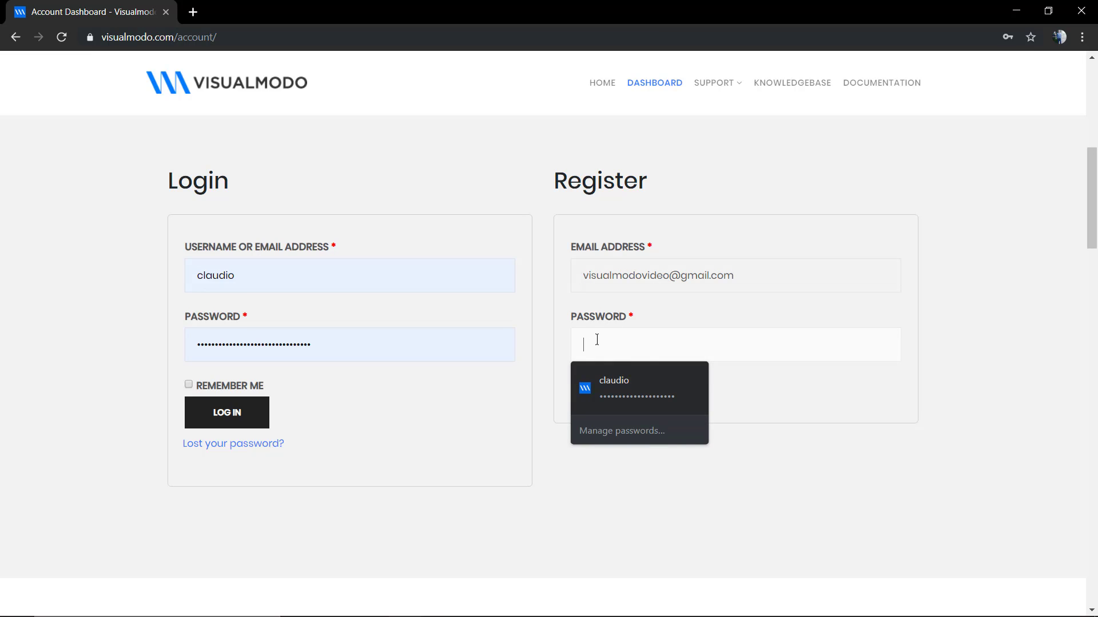
type("123")
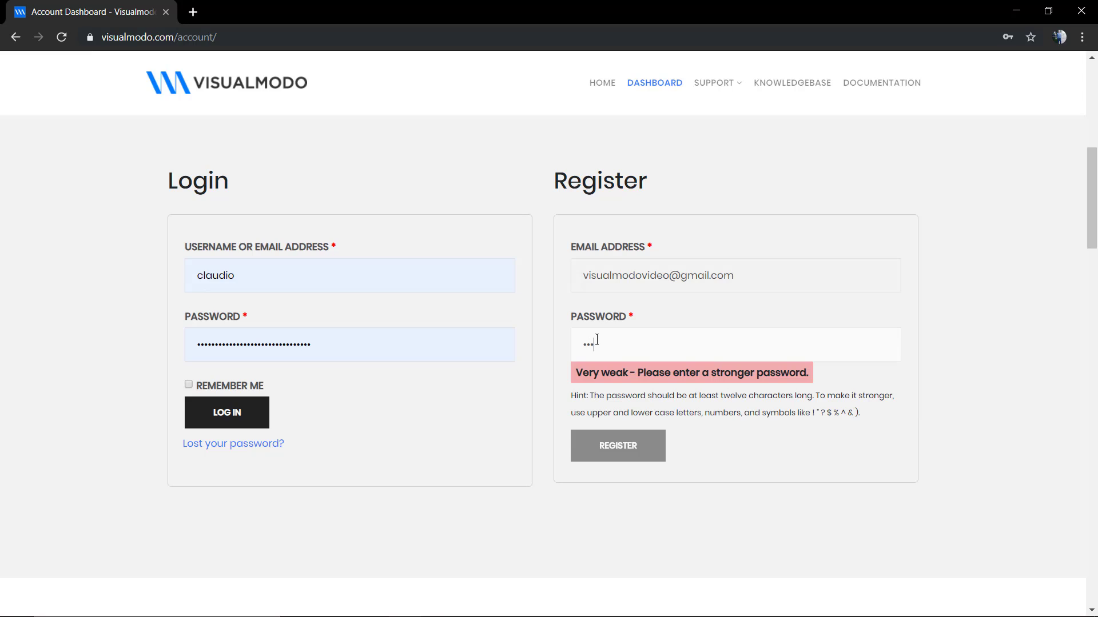
type("456")
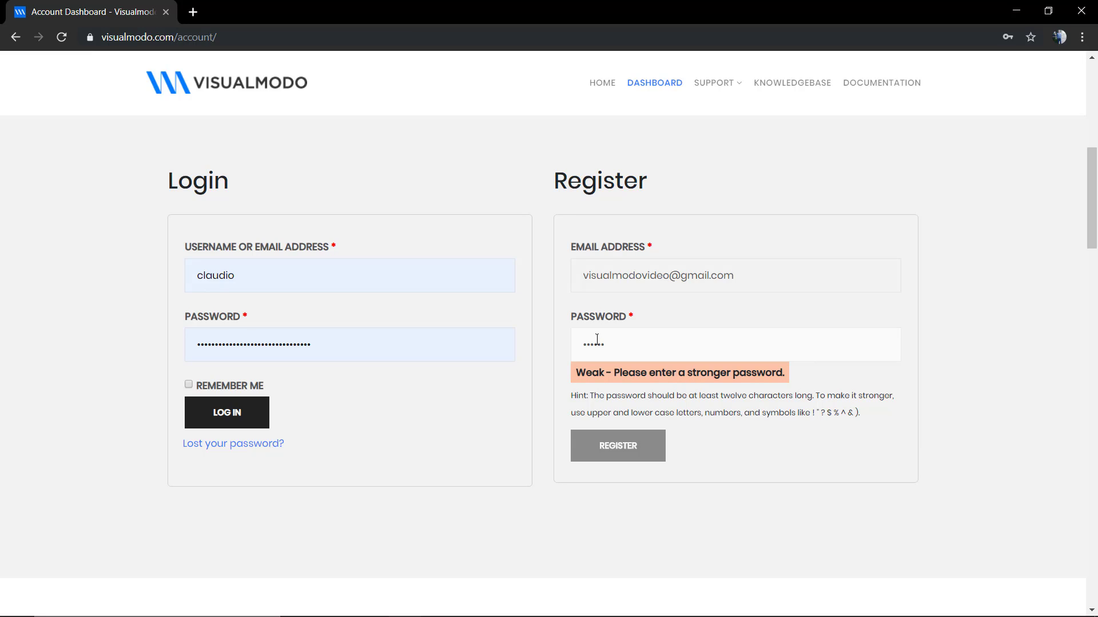
type("789")
key("ctrl+a")
left_click_drag(595, 438, 576, 443)
type("********")
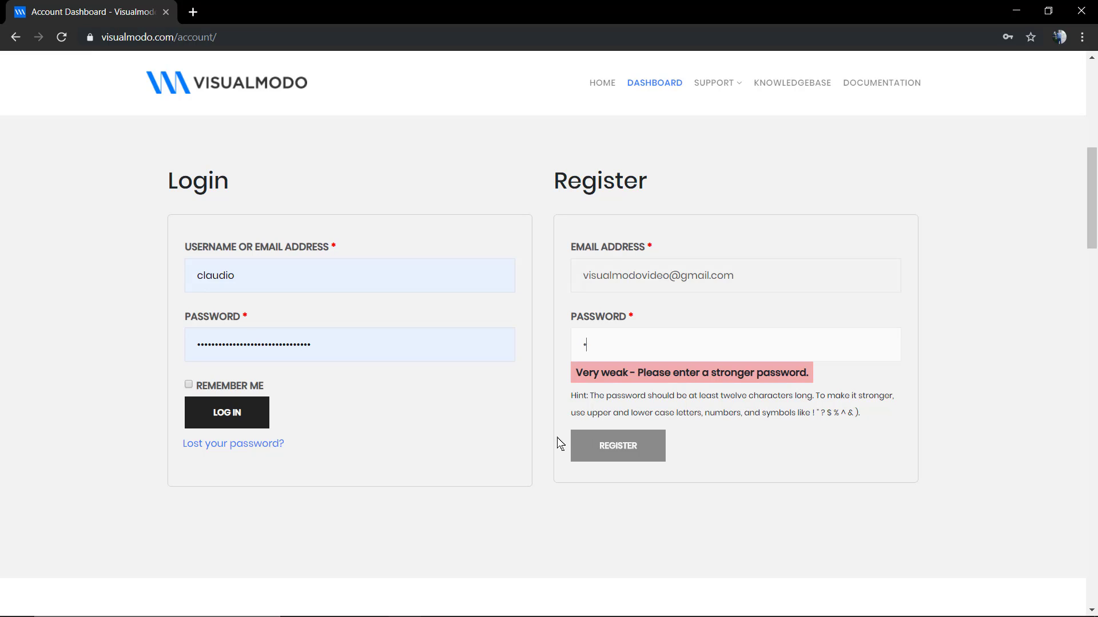
type("**")
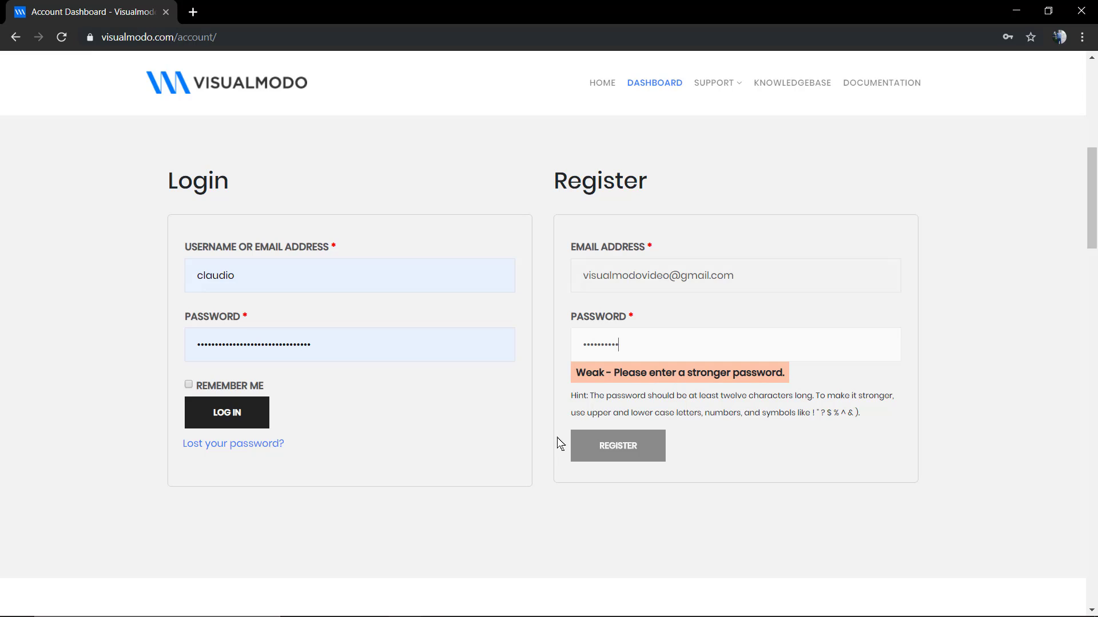
type("********")
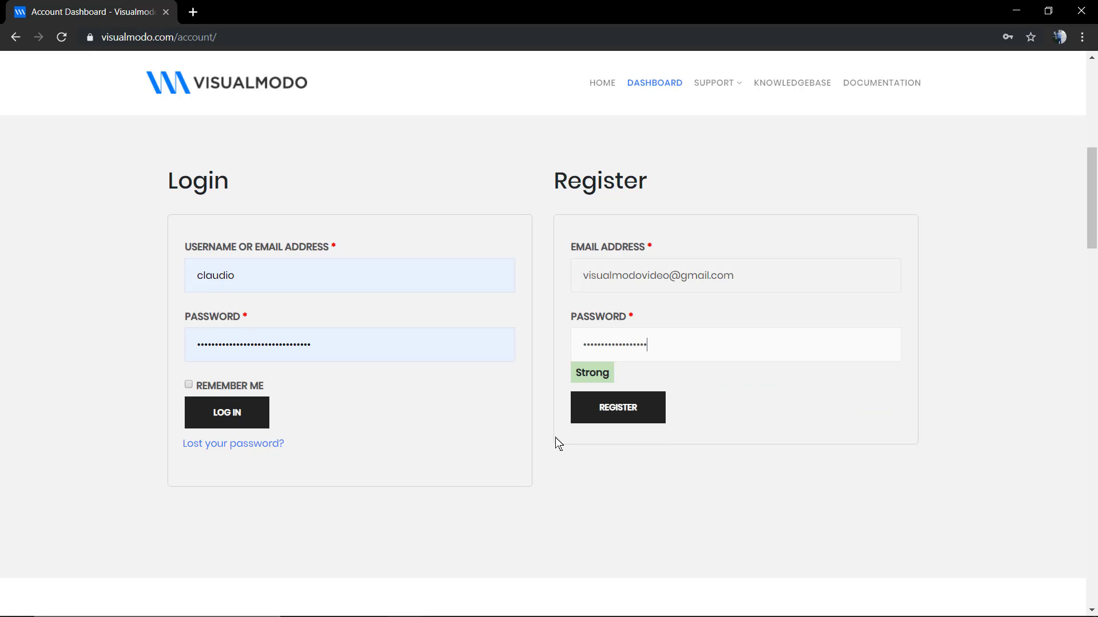
left_click(603, 415)
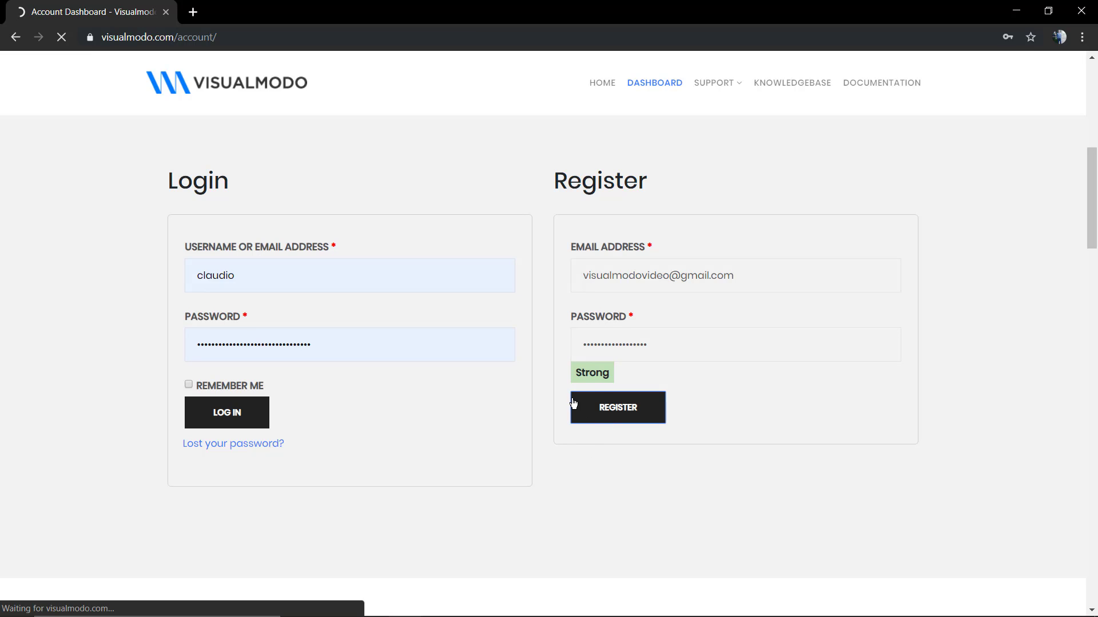
Scroll through the new My Account dashboard and bring up the SUPPORT menu.
scroll(518, 370, "down", 3)
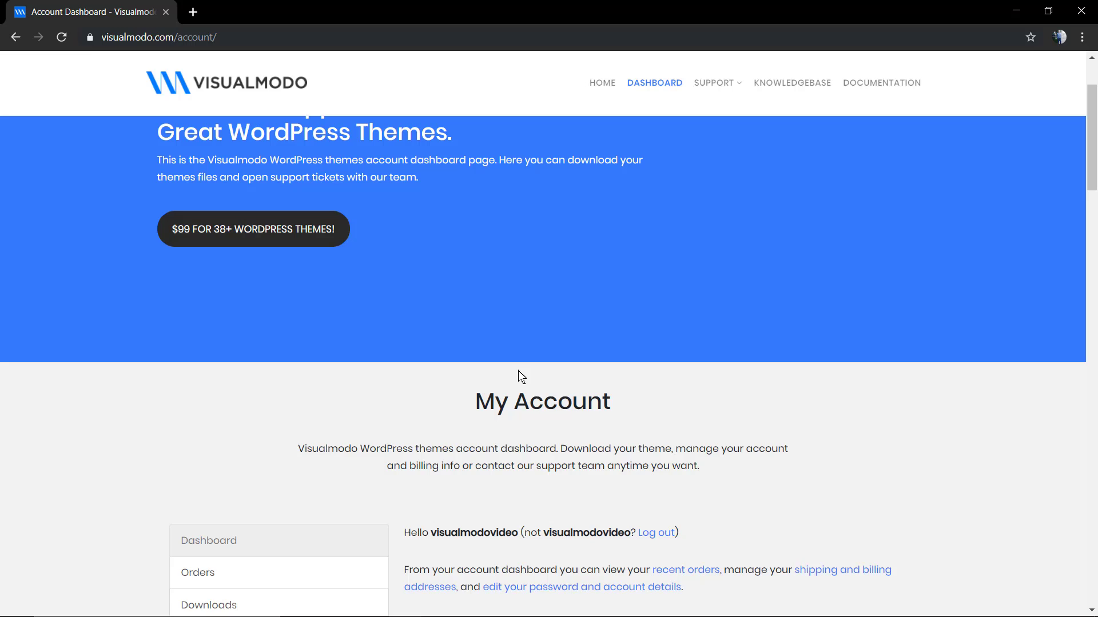
scroll(517, 374, "up", 3)
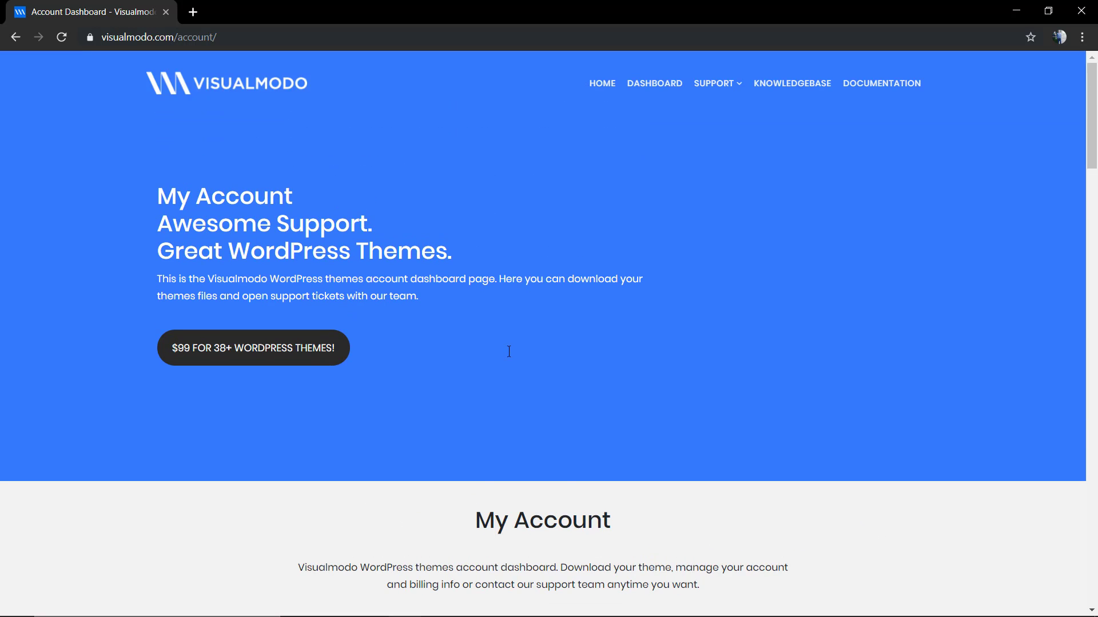
scroll(509, 351, "down", 6)
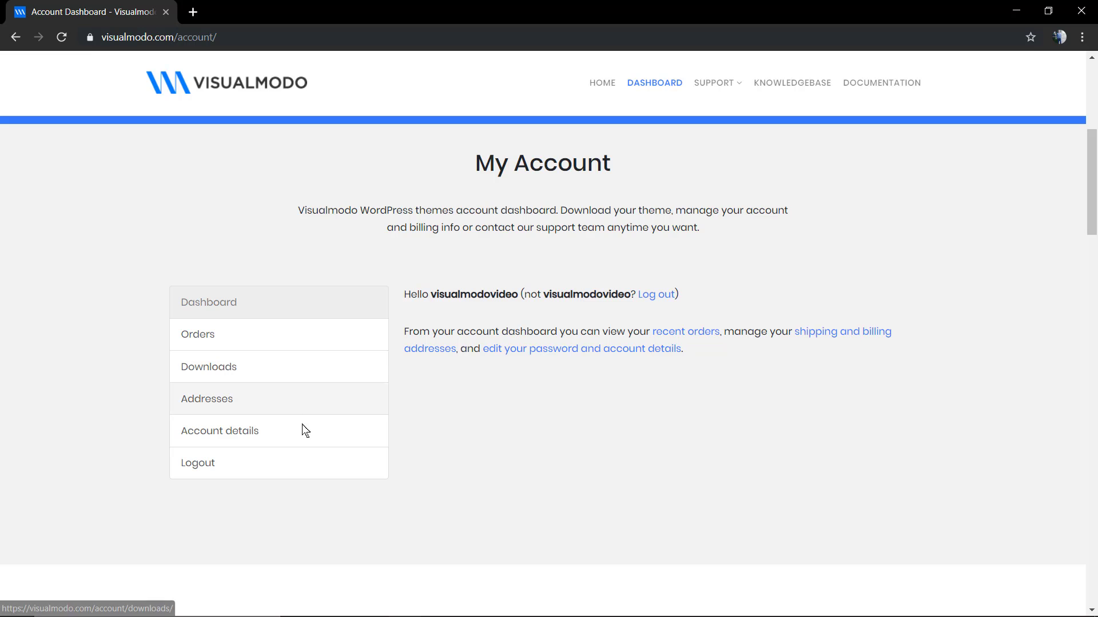
scroll(457, 476, "up", 2)
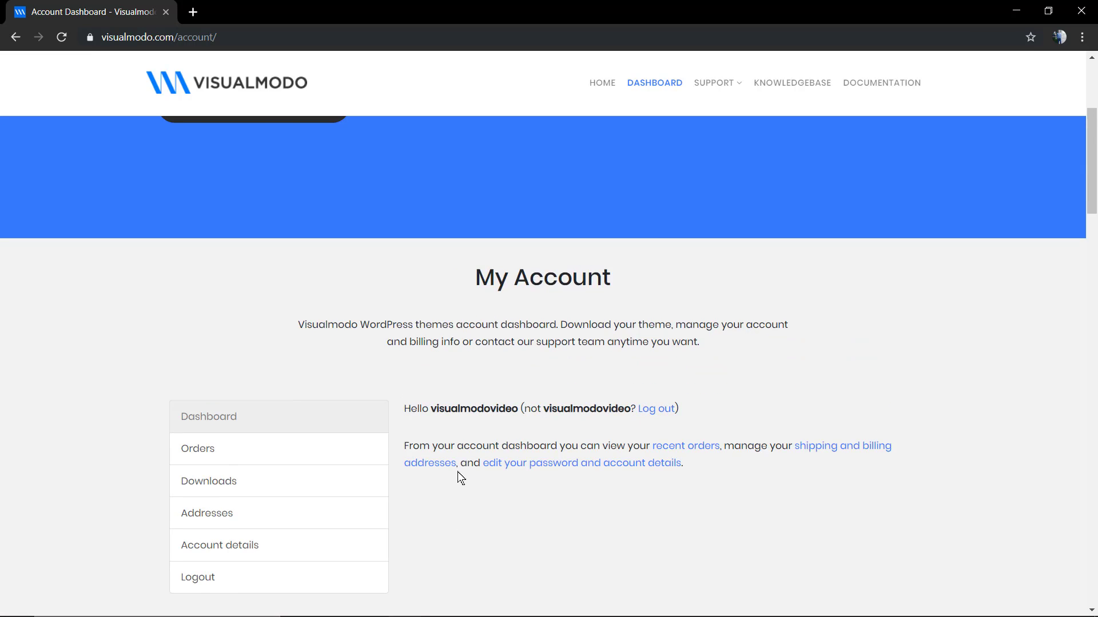
scroll(457, 475, "down", 2)
scroll(457, 480, "up", 6)
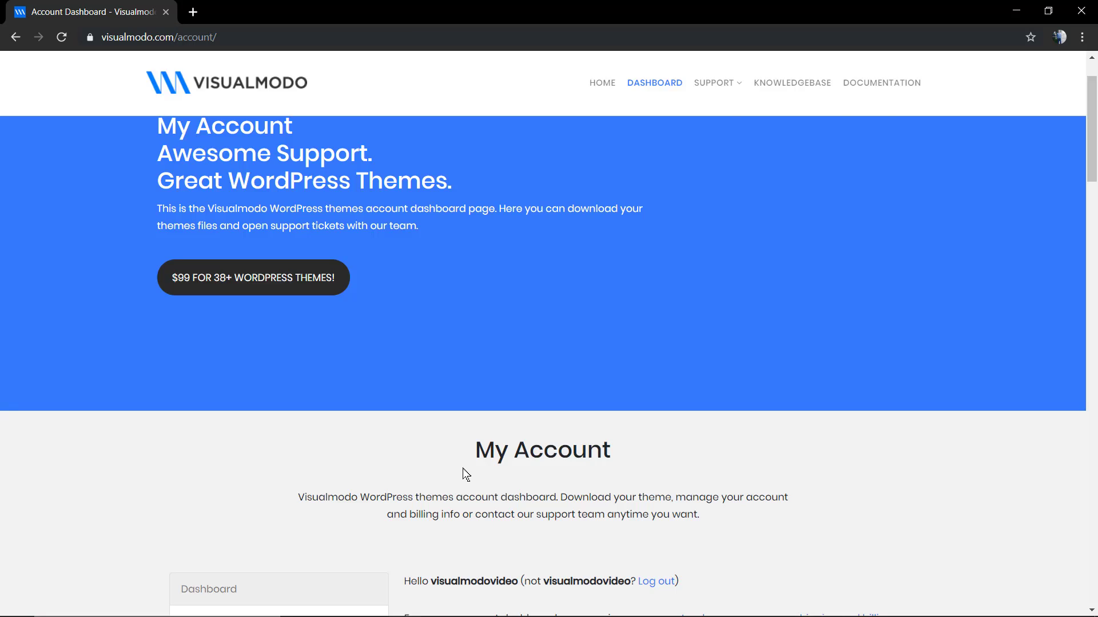
mouse_move(743, 91)
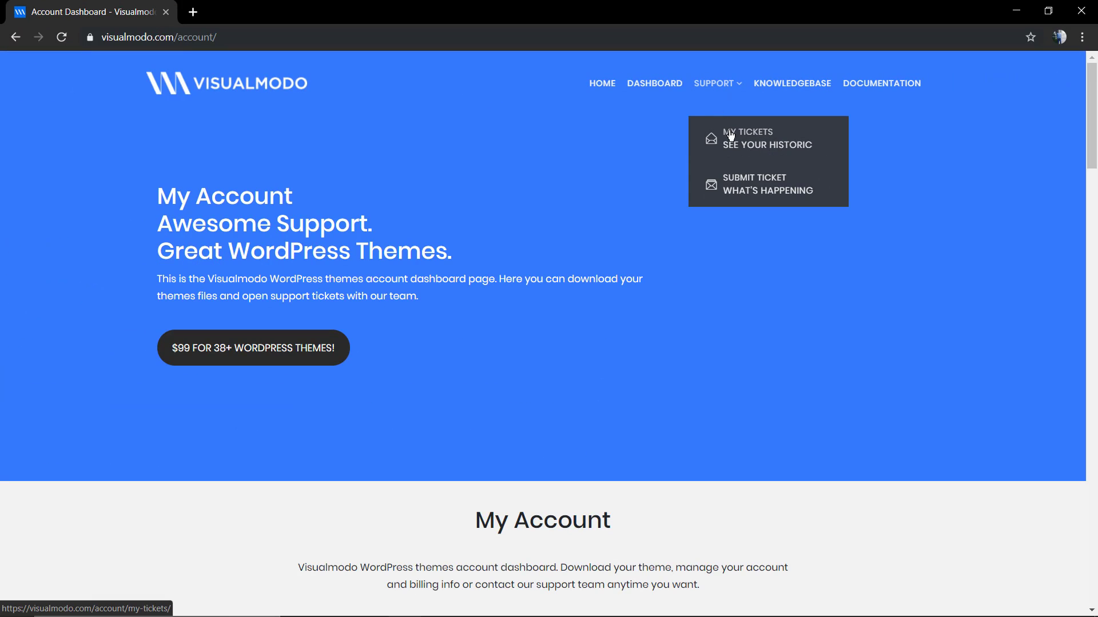
Open the Submit a Ticket form and place the cursor in its Subject field.
left_click(740, 184)
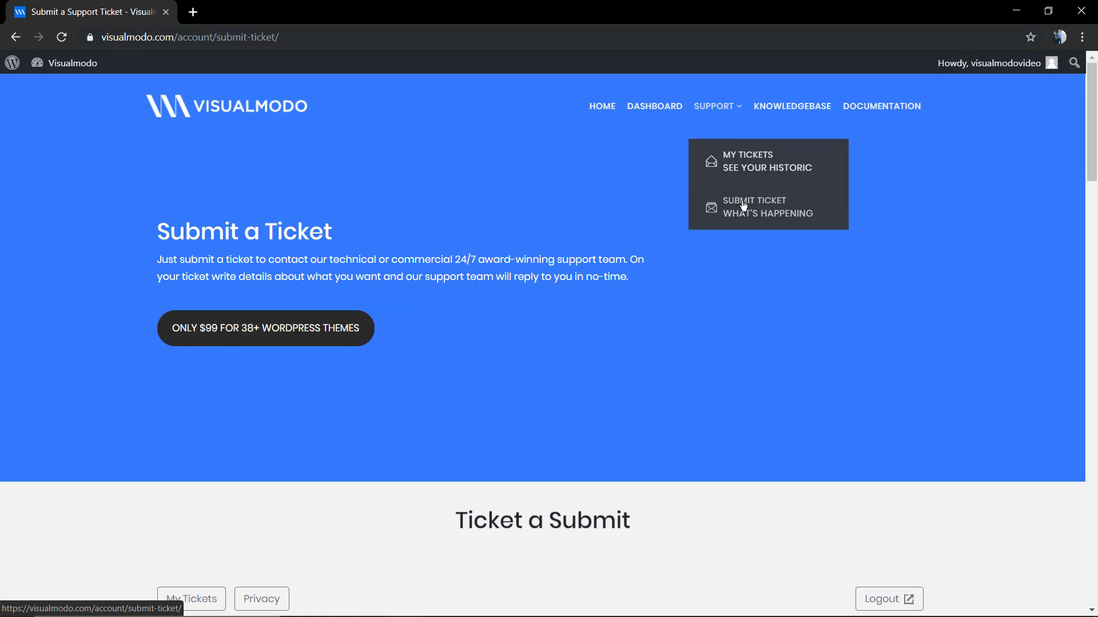
scroll(521, 247, "down", 6)
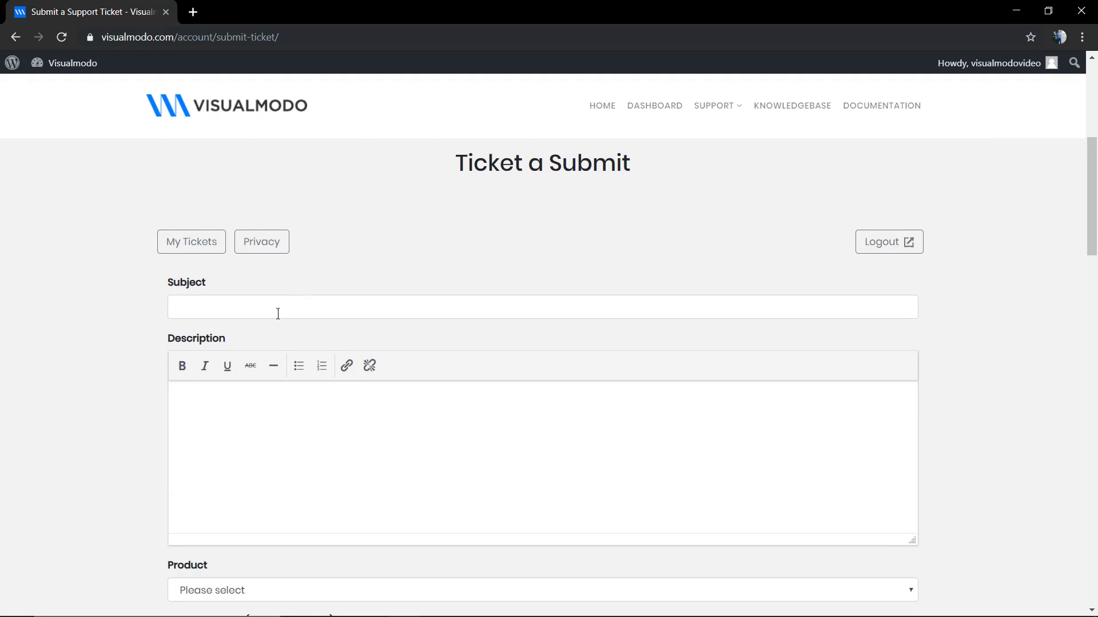
left_click(278, 310)
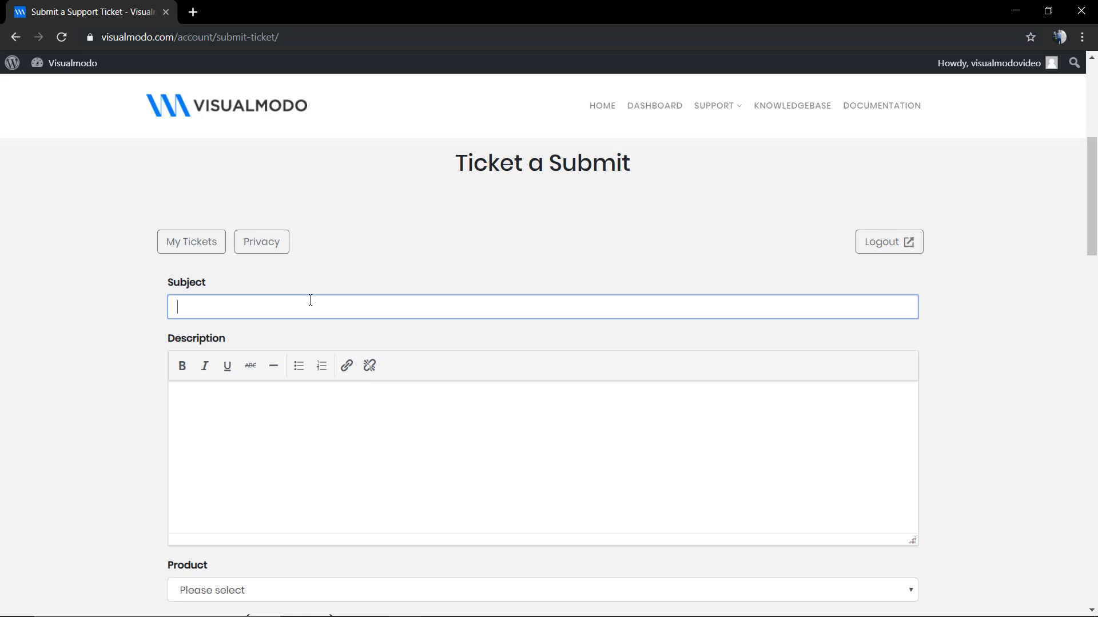
Enter subject 'Install Help' and description 'I need some help installing my amazing WordPress theme.'.
type("Install Help")
left_click(310, 396)
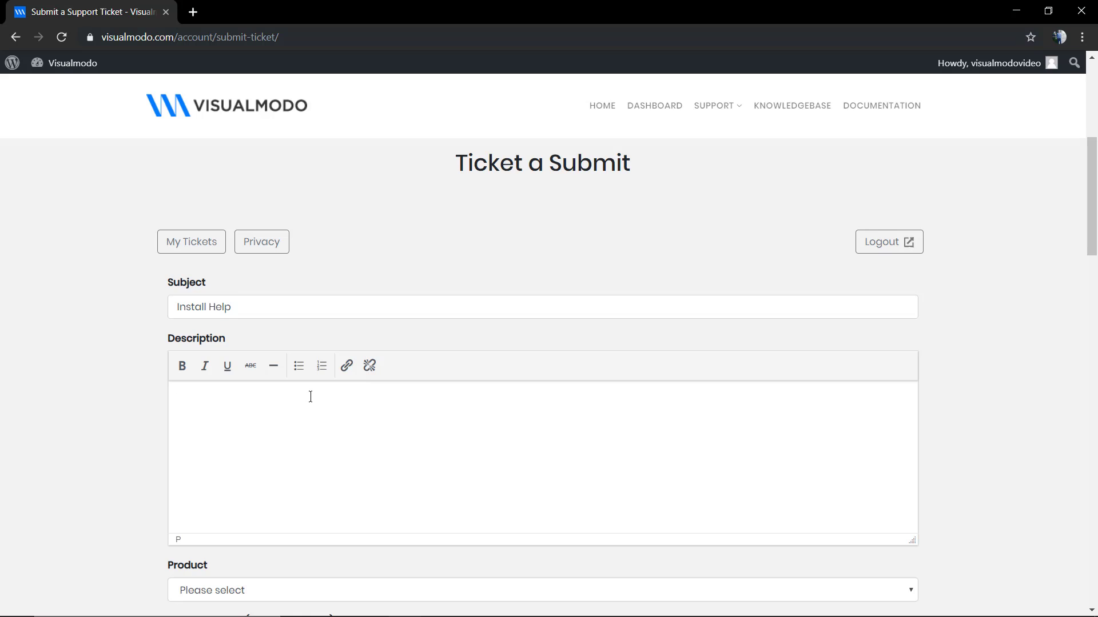
type("I need some help installi")
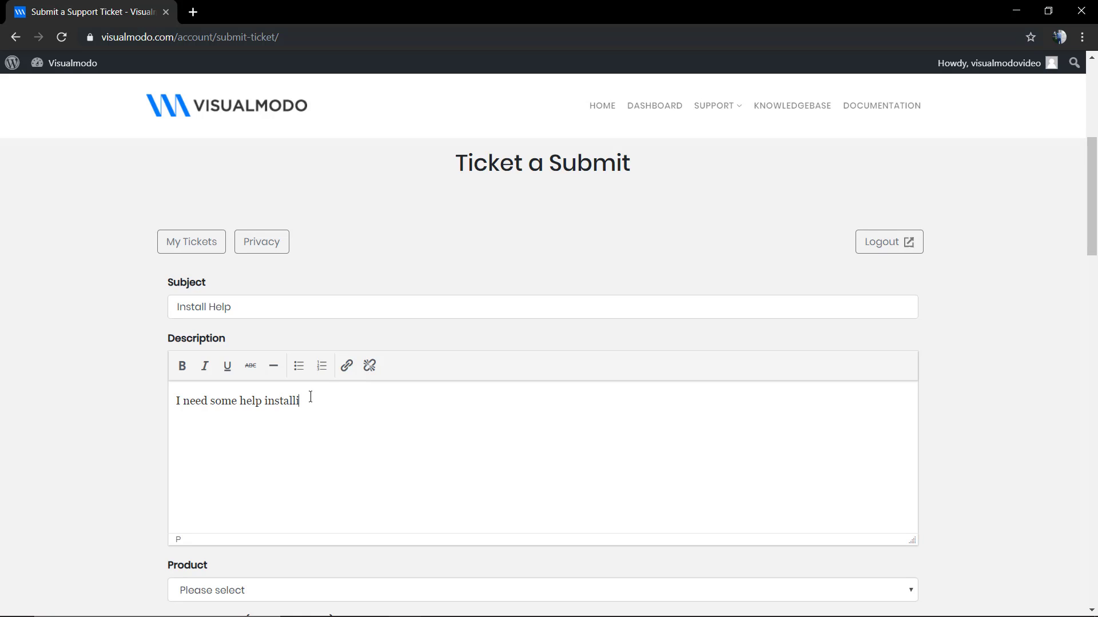
type("ng my amazing WordPress theme")
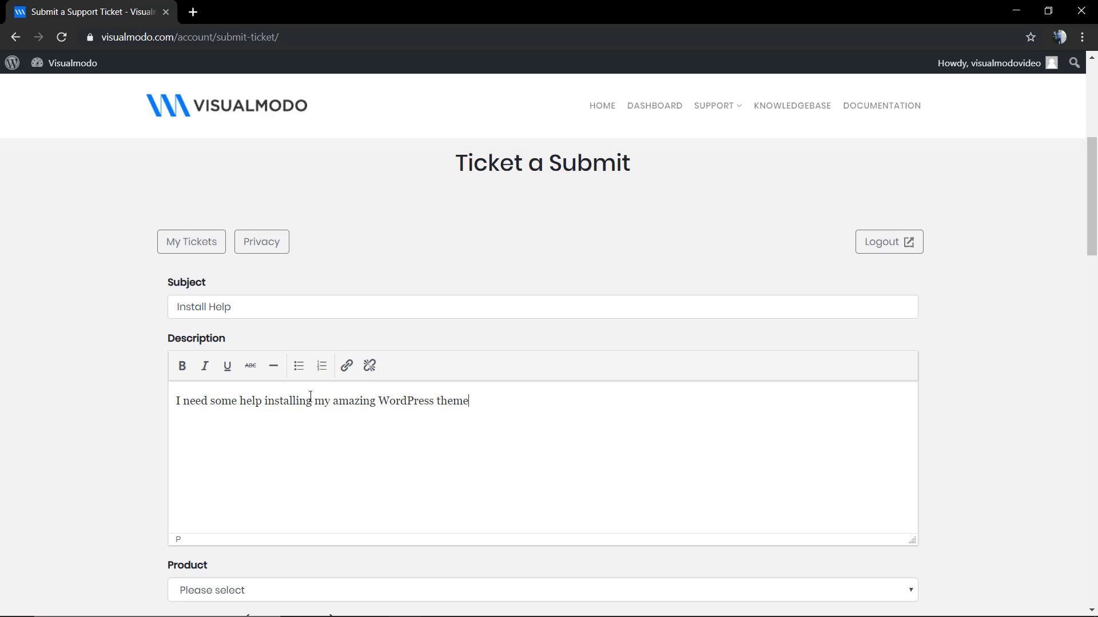
type(".")
Pick Gym WordPress Theme as the ticket product and move to the Theme Version field.
scroll(311, 396, "down", 4)
left_click(281, 353)
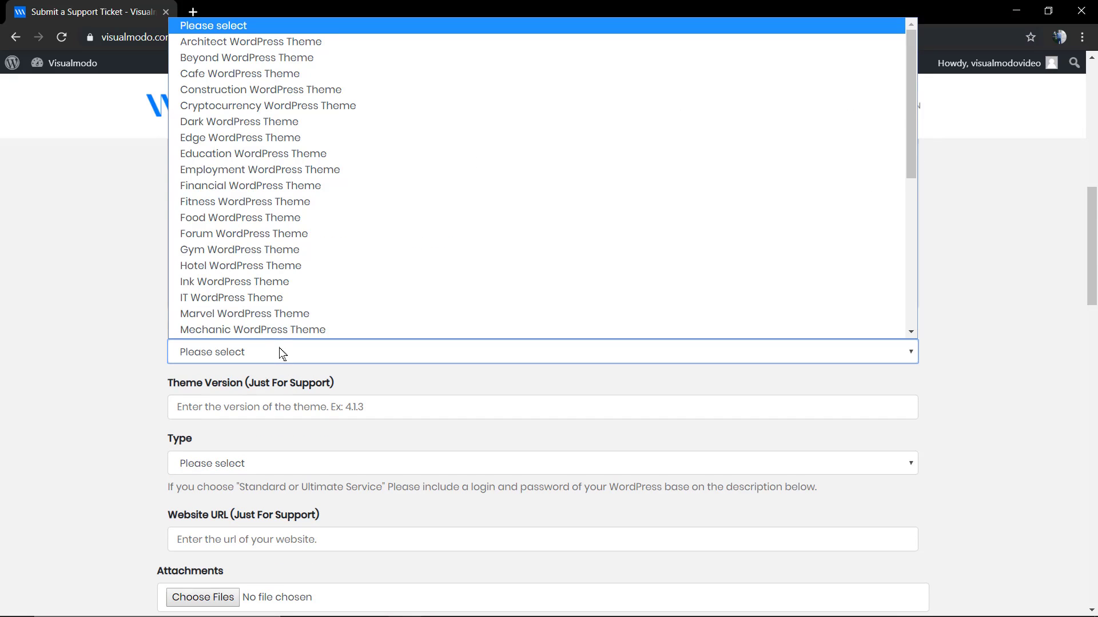
scroll(276, 316, "down", 1)
scroll(276, 306, "up", 1)
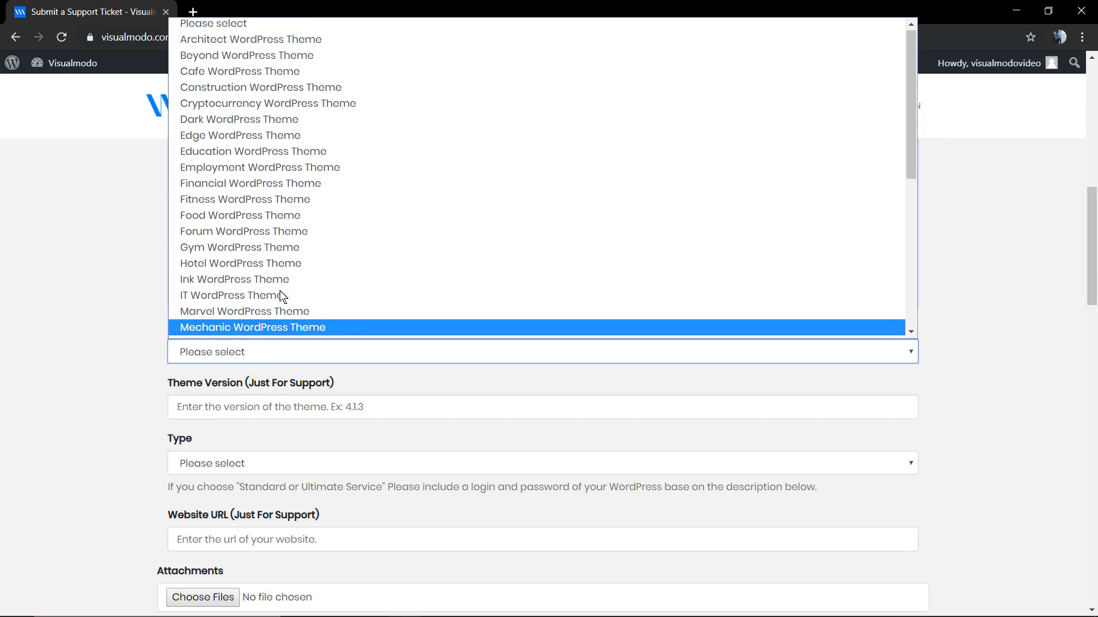
left_click(269, 255)
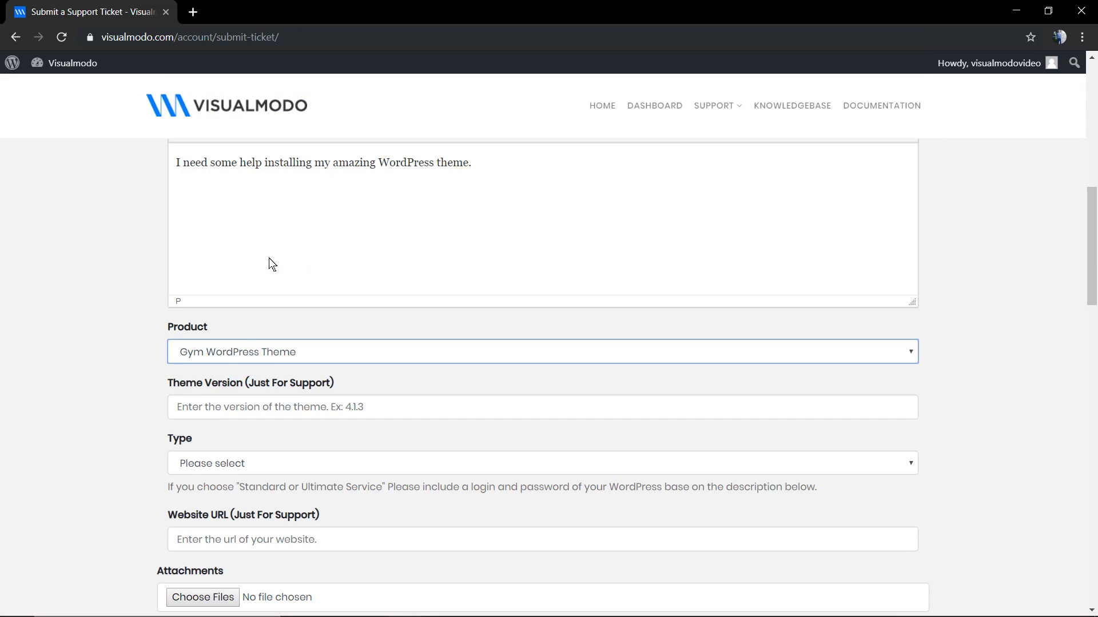
left_click(237, 404)
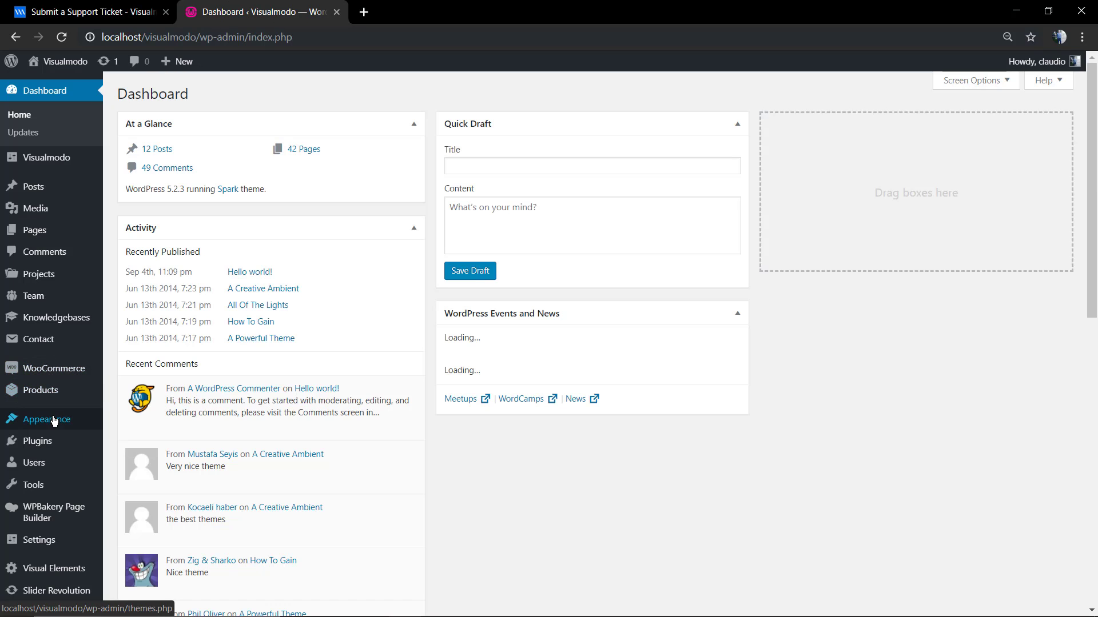
mouse_move(57, 422)
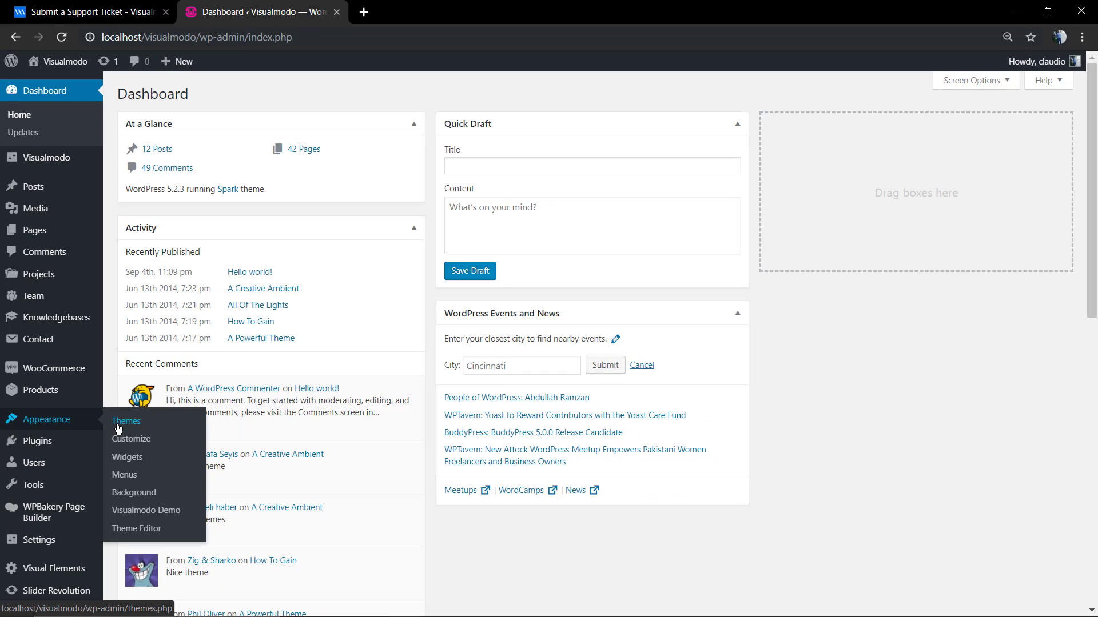
Find the active Spark theme's version, 5.1.5, in the WordPress Themes details.
left_click(119, 428)
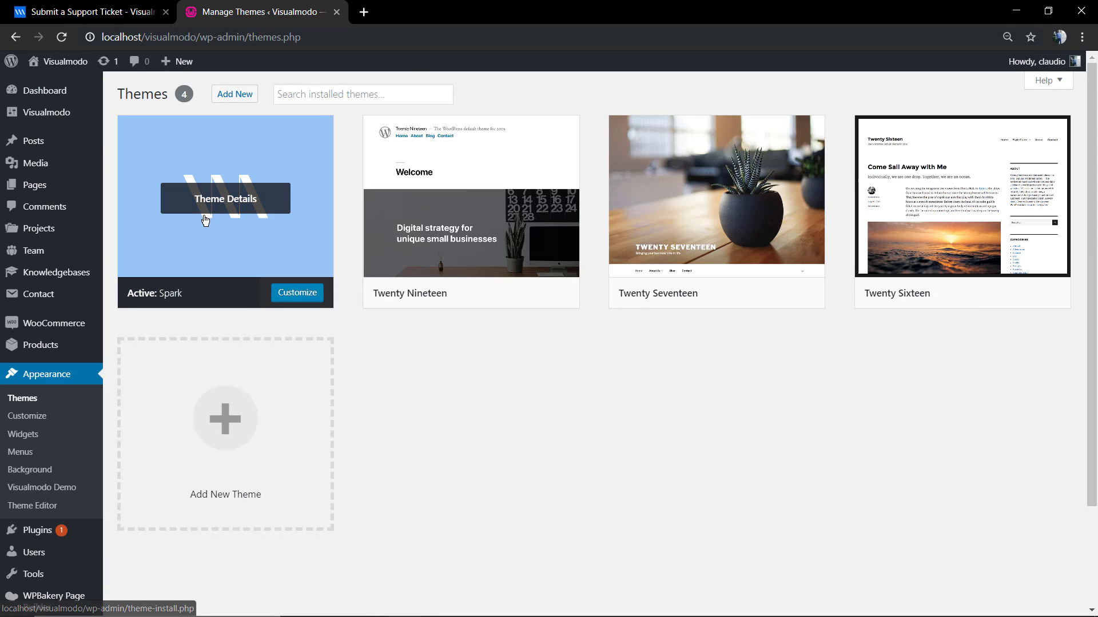
left_click(218, 201)
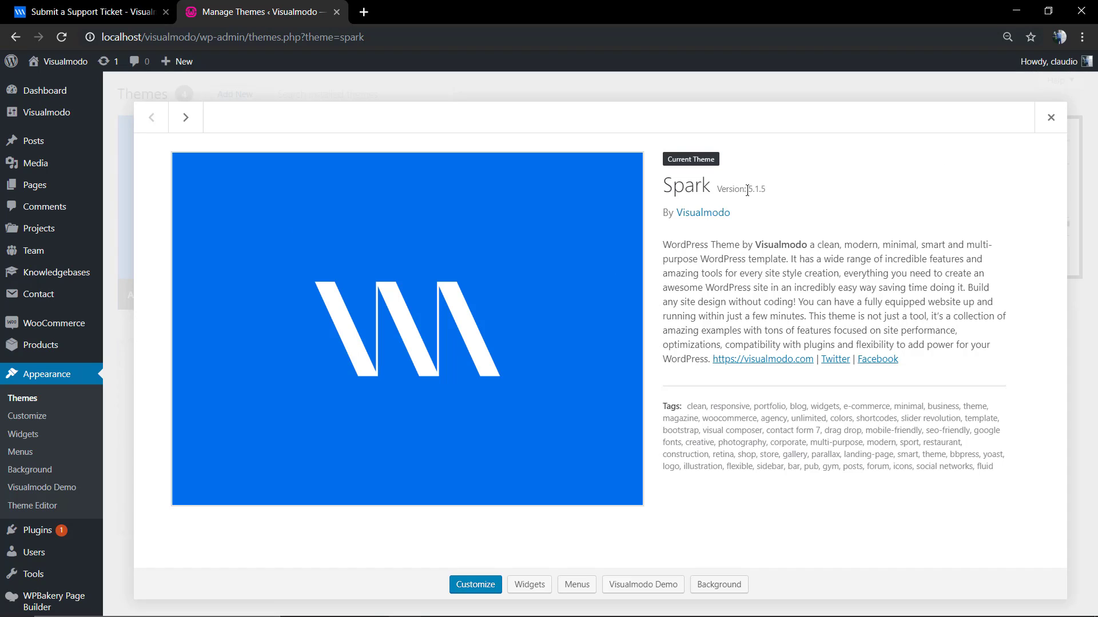
left_click_drag(765, 191, 749, 190)
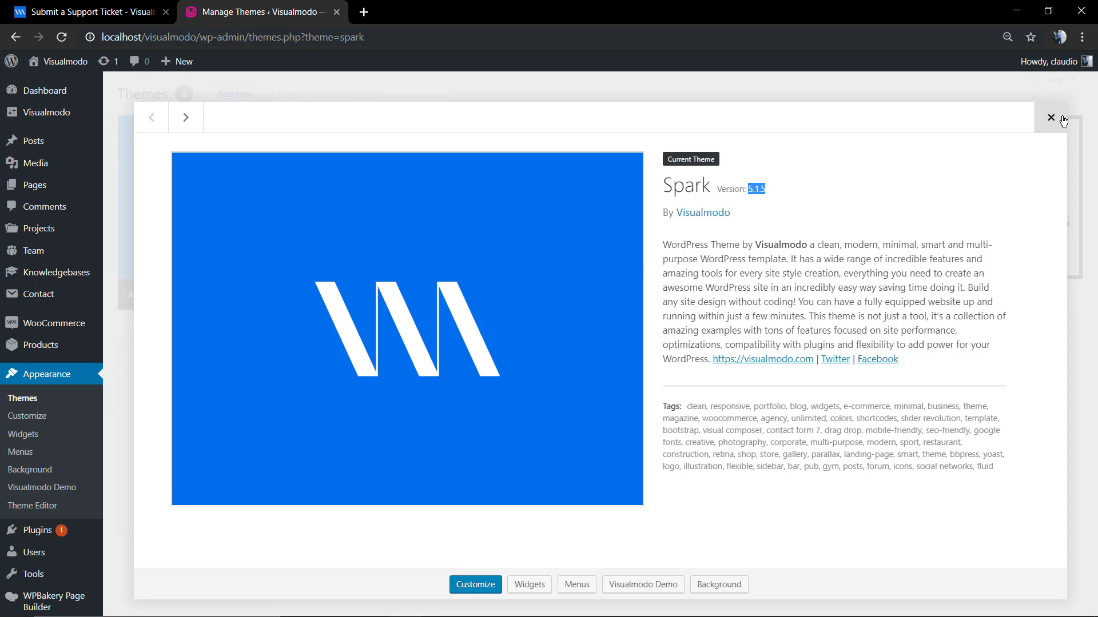
left_click(1062, 120)
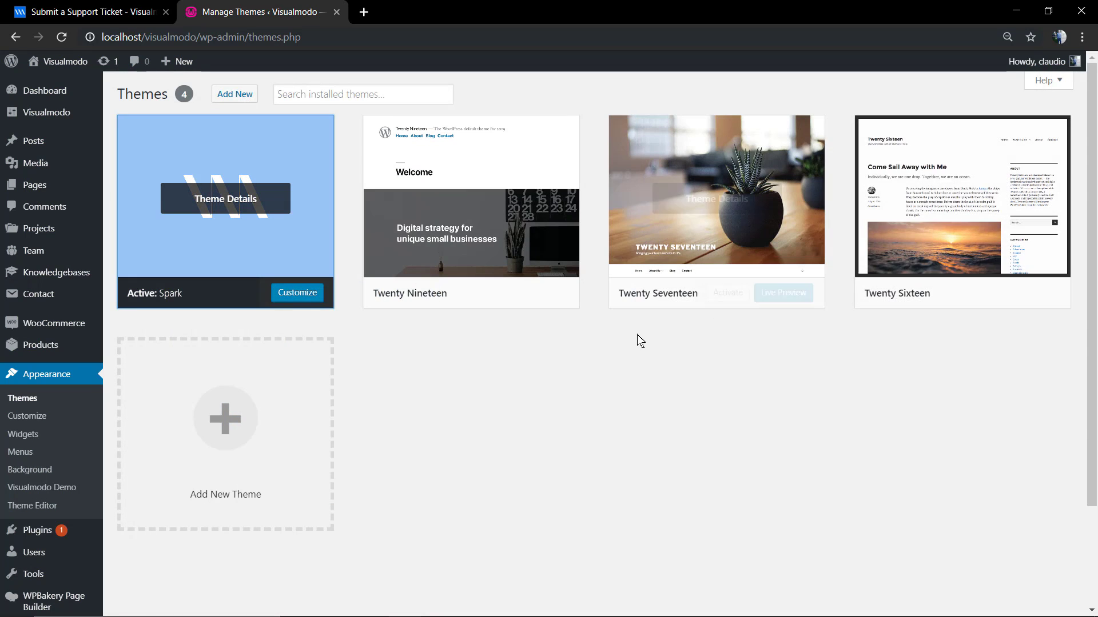
left_click(120, 7)
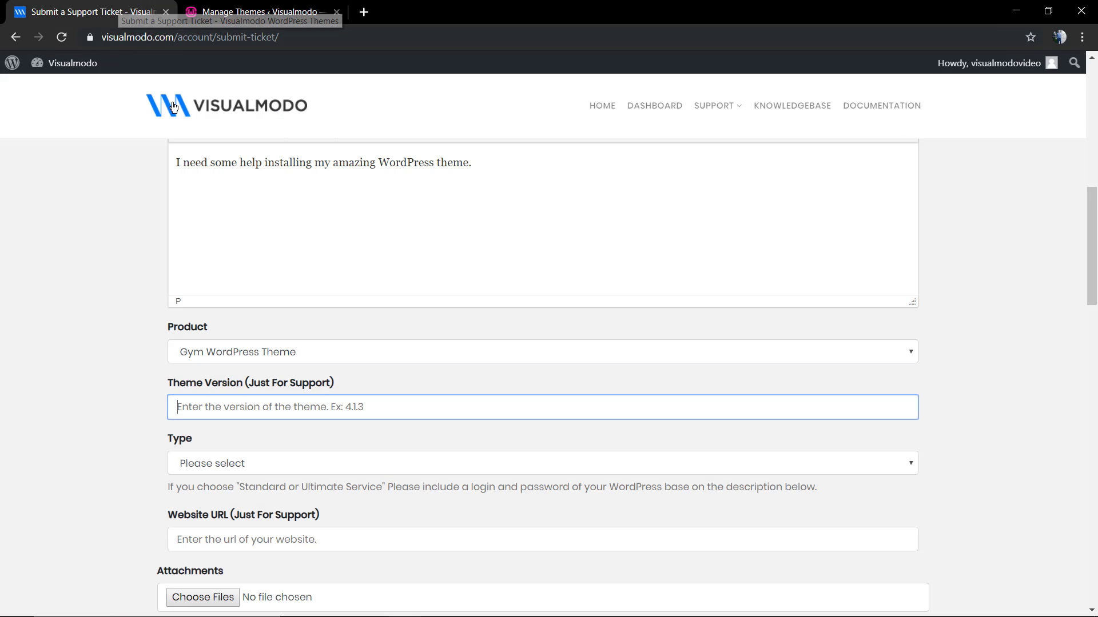
Change the product to Spark WordPress Theme and enter theme version 5.1.5.
left_click(234, 353)
scroll(267, 252, "down", 4)
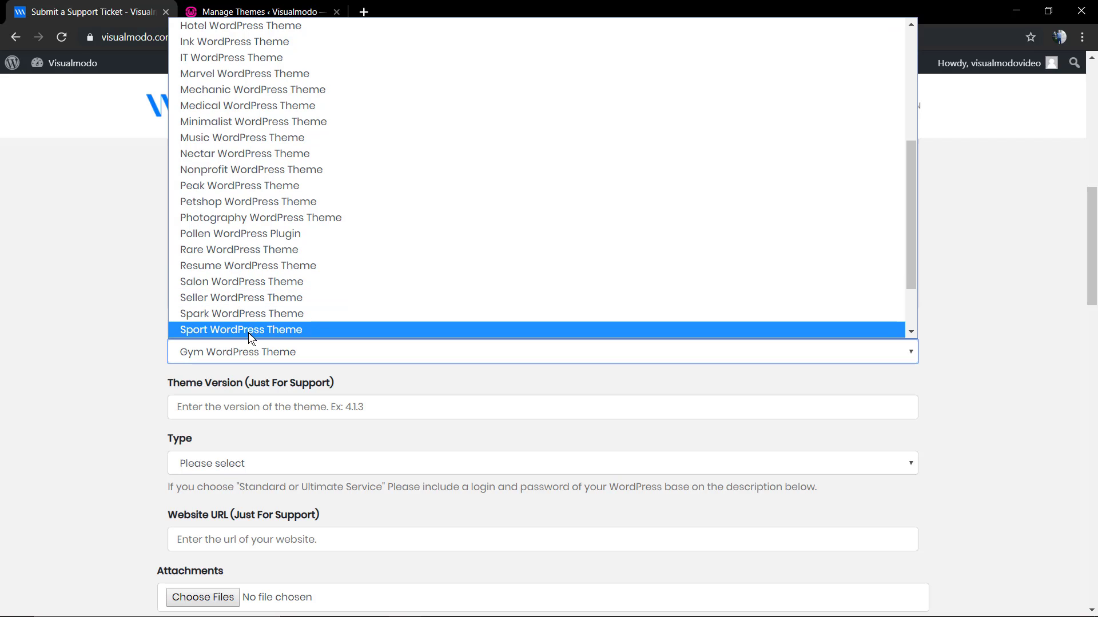
left_click(240, 317)
left_click(245, 407)
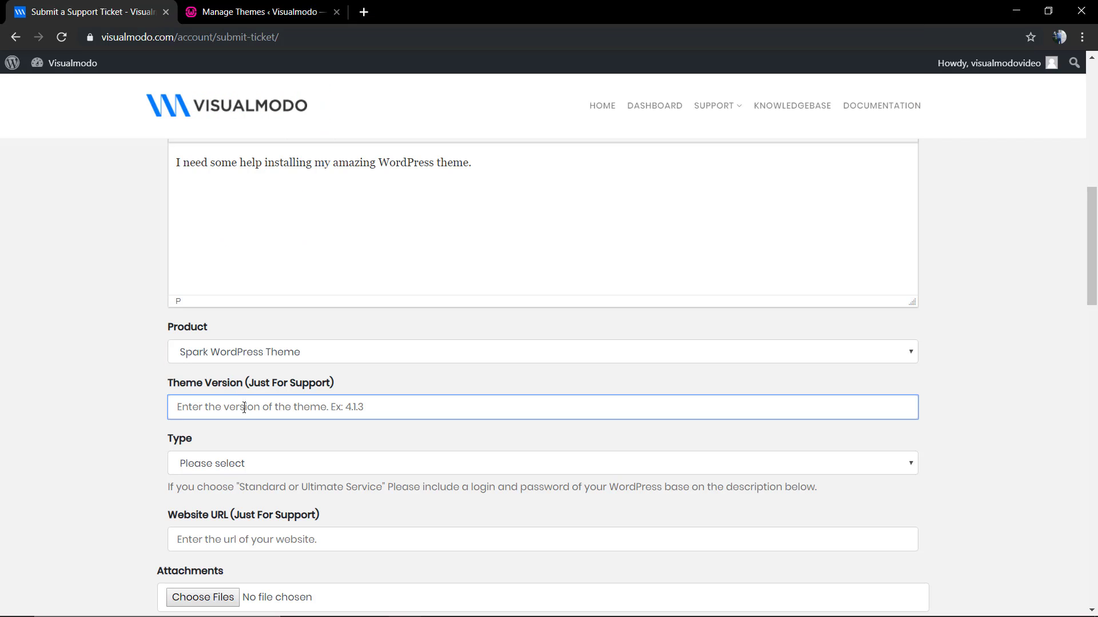
type("5.1.5")
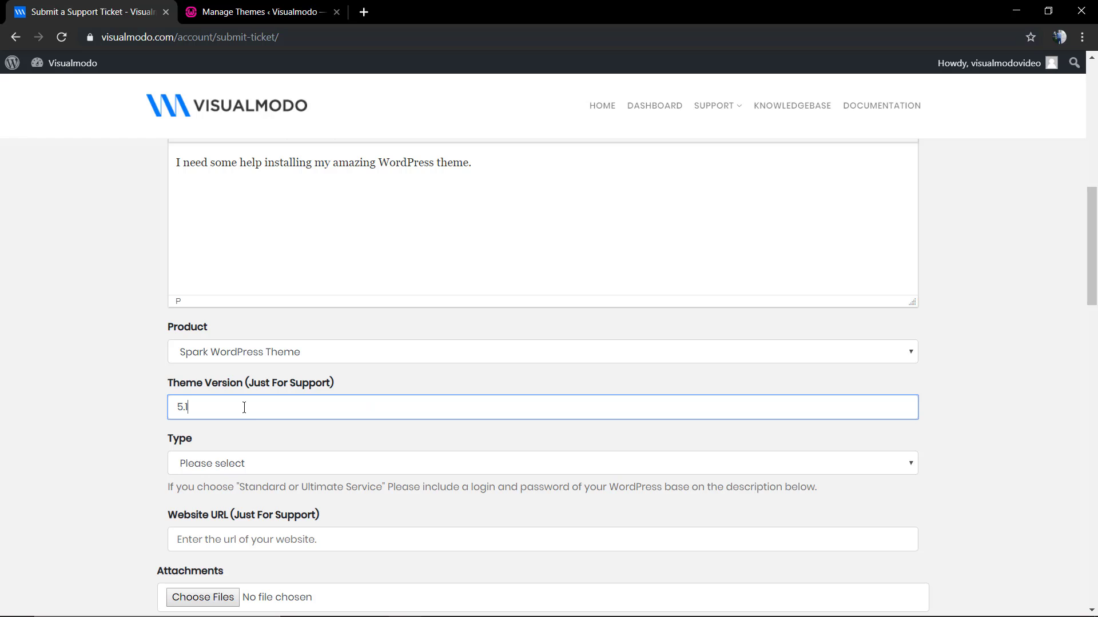
Set the ticket type to Technical and the website URL to YourDomain.com.
left_click(250, 464)
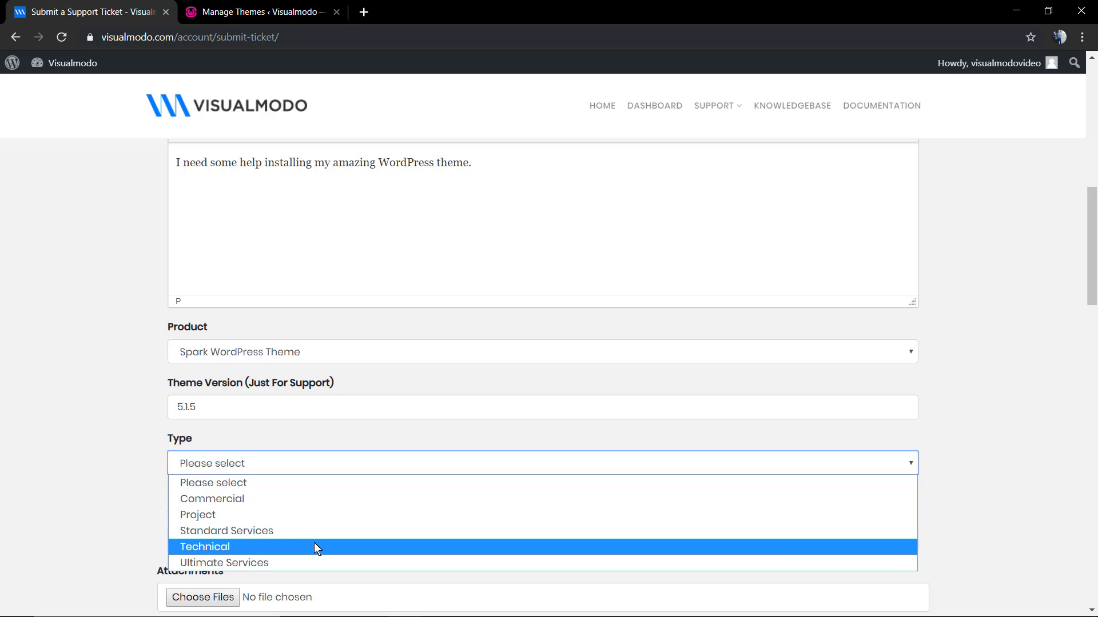
left_click(314, 547)
scroll(309, 526, "down", 2)
left_click(274, 418)
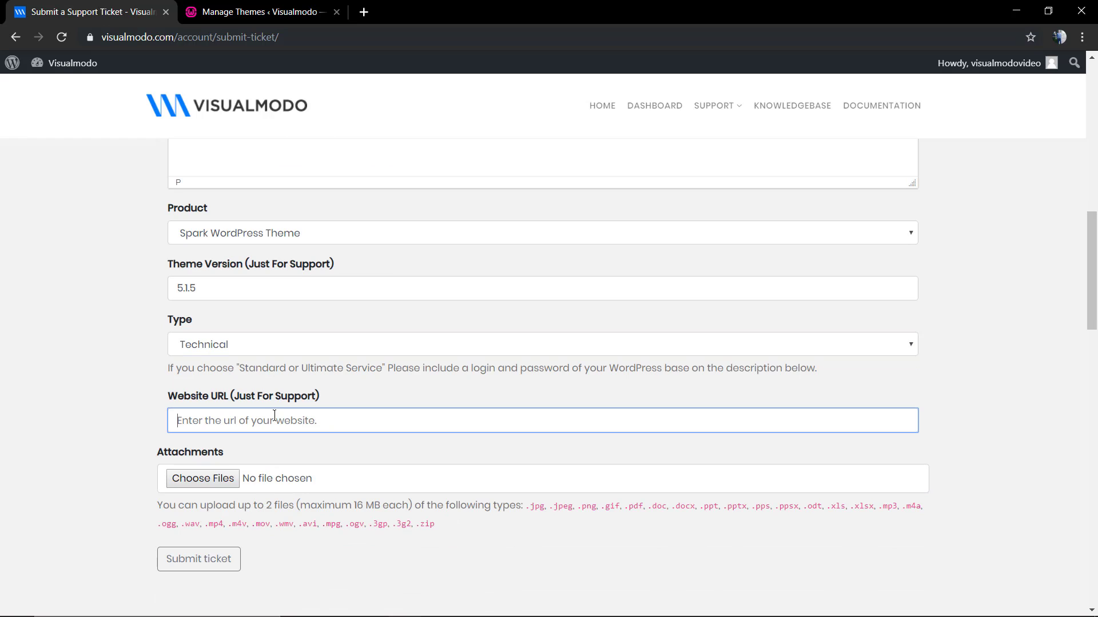
type("YourDomain.com")
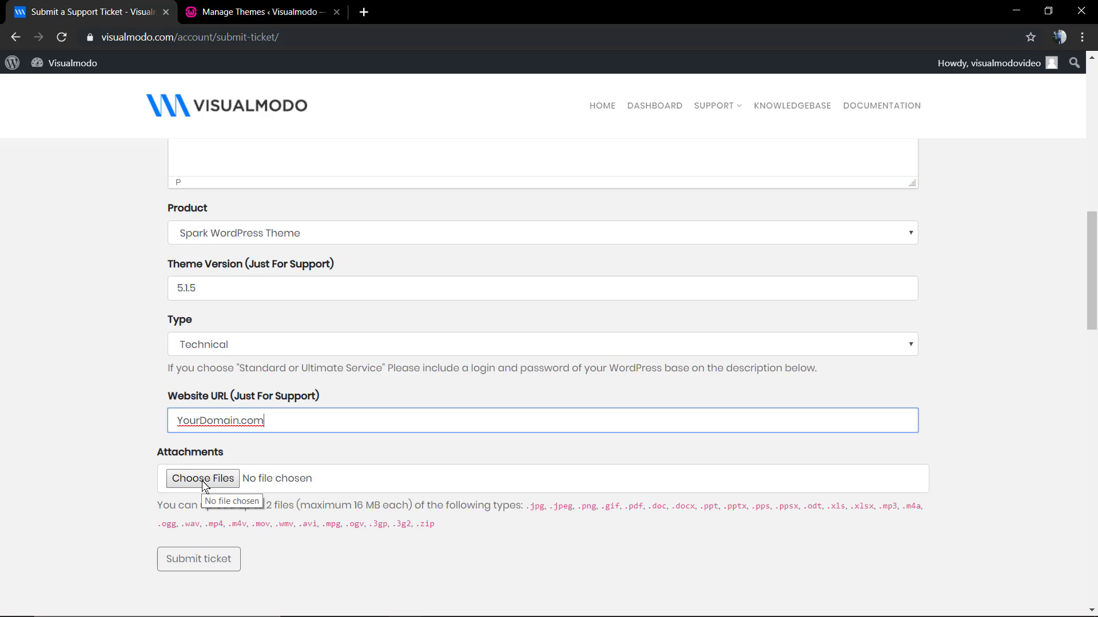
scroll(204, 485, "up", 8)
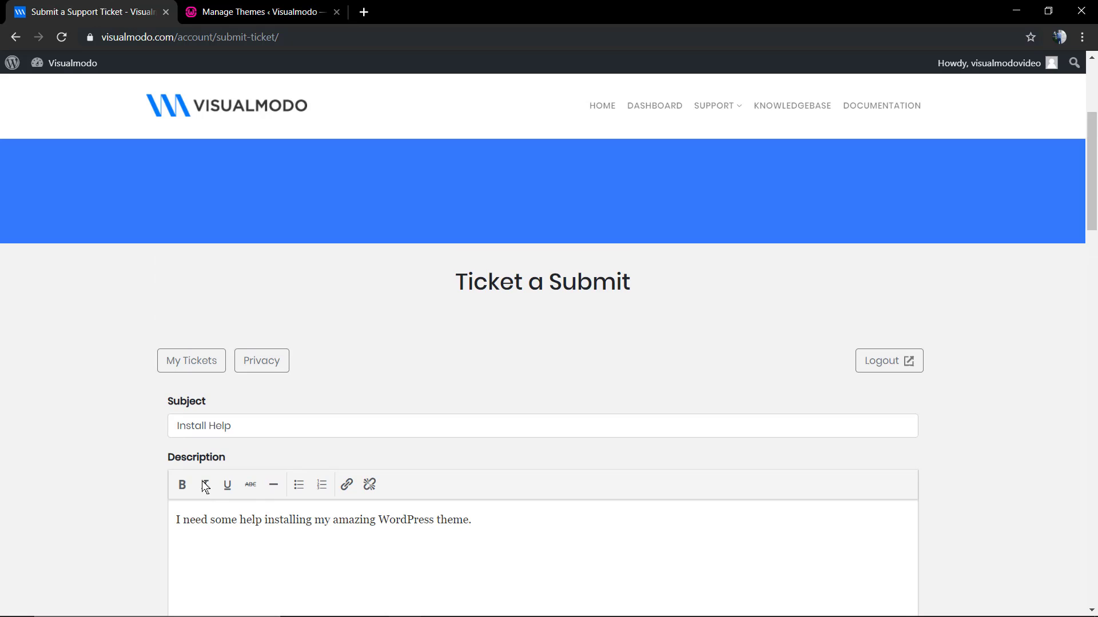
Add a description line asking for Revslider Plugin help, fixing the typo and appending ', its on version'.
scroll(414, 445, "down", 2)
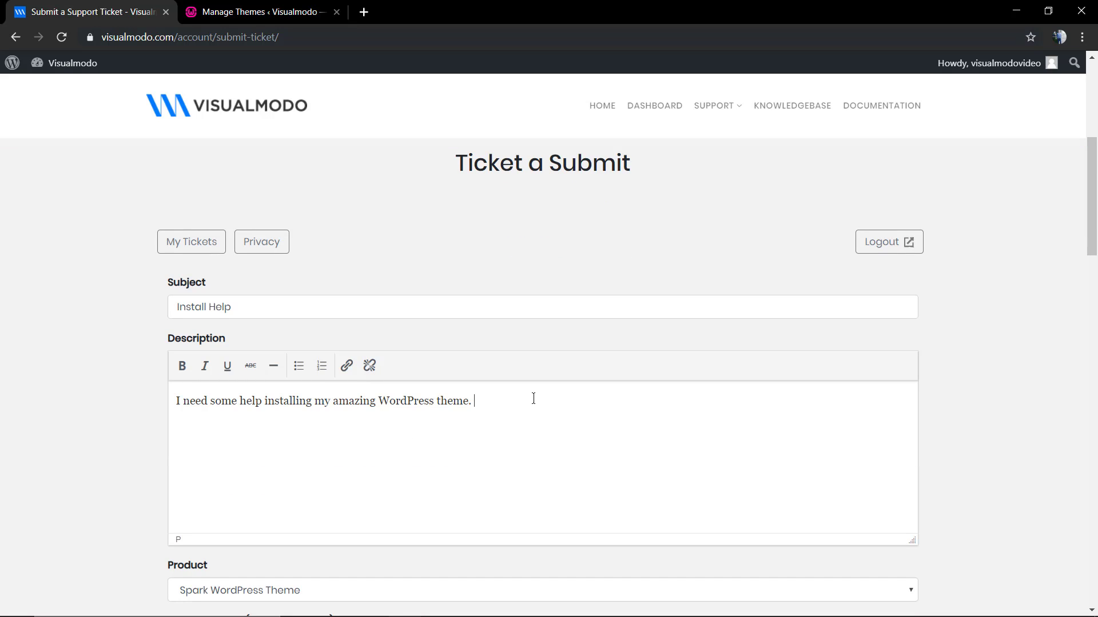
key("Return")
type("I'm also need some help with R")
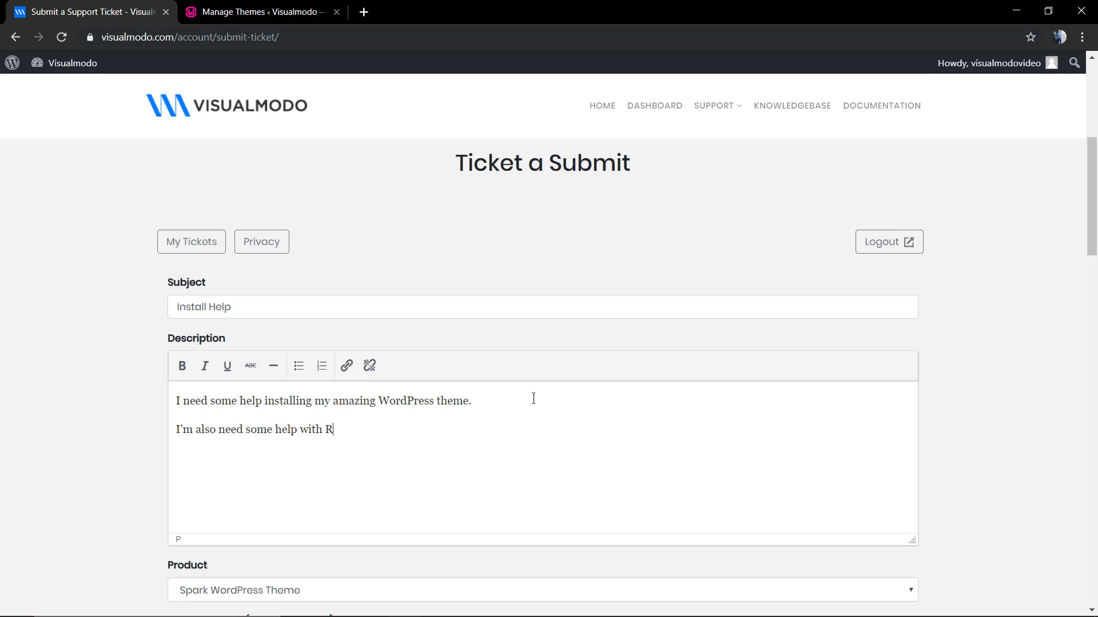
type("evsdlider Plugin")
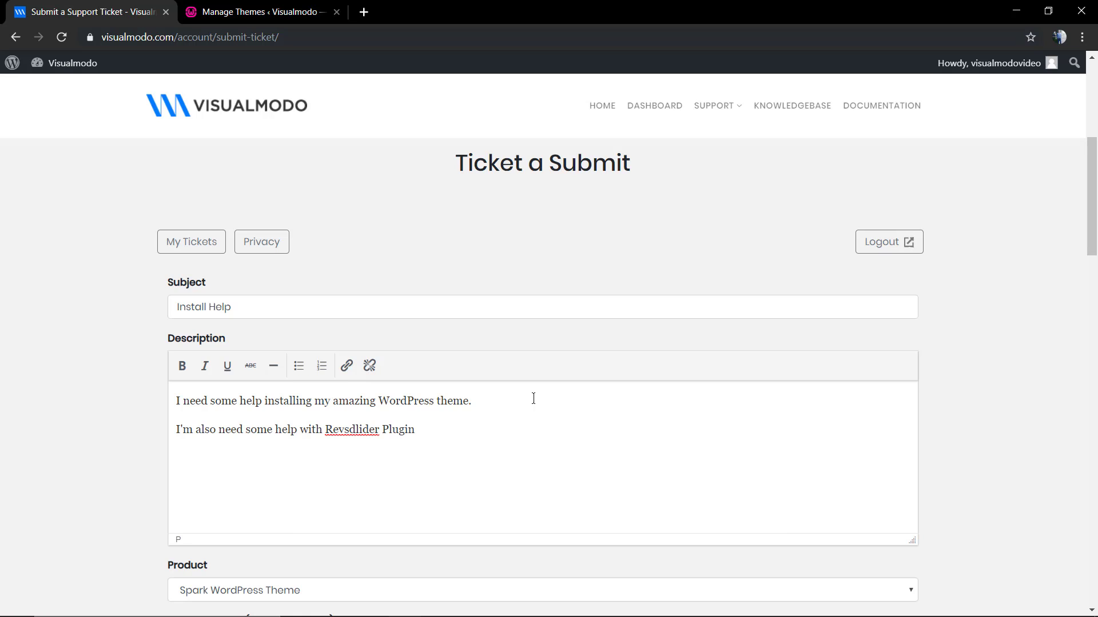
double_click(349, 436)
type("Revslider")
left_click(444, 438)
type(", its on version")
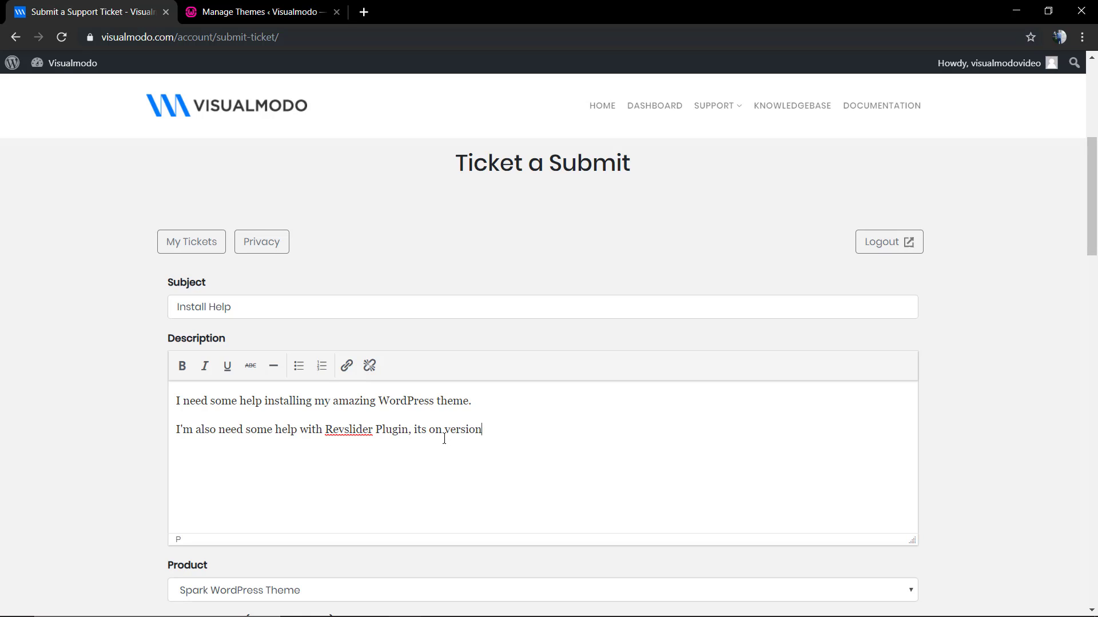
left_click(260, 11)
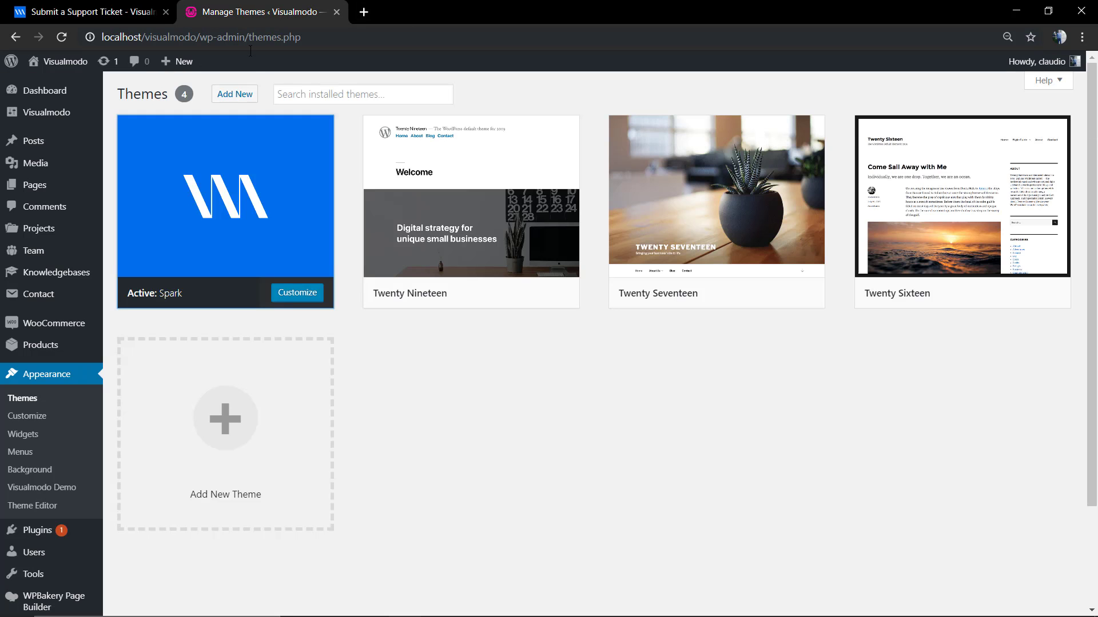
Read Slider Revolution's version 6.1.1 in Installed Plugins, then close the WordPress tab.
left_click(34, 529)
scroll(350, 407, "down", 2)
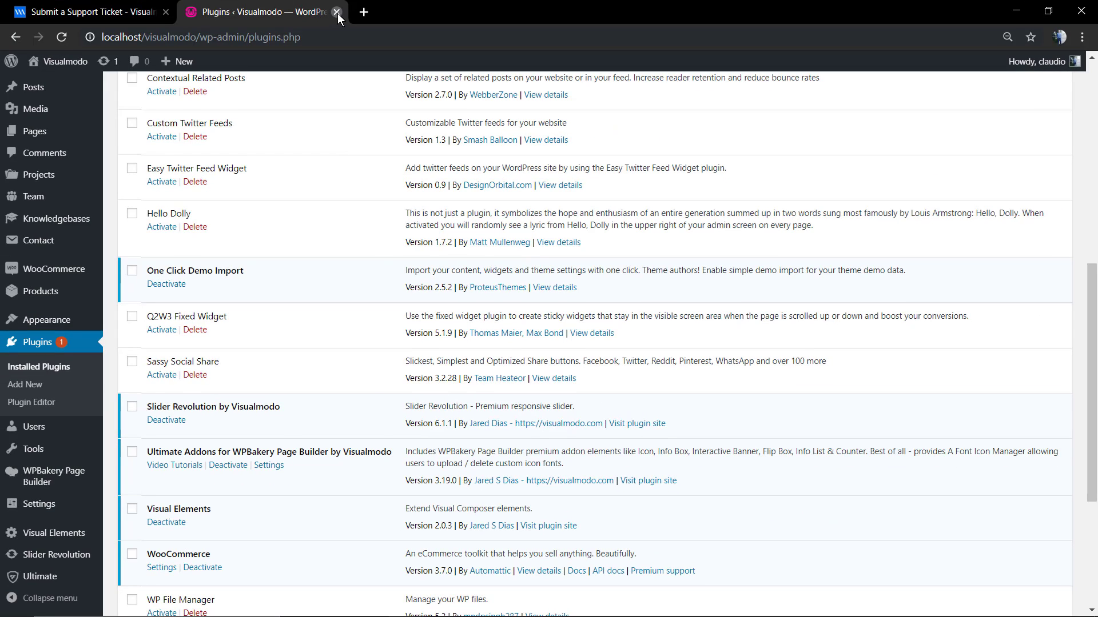
left_click(337, 12)
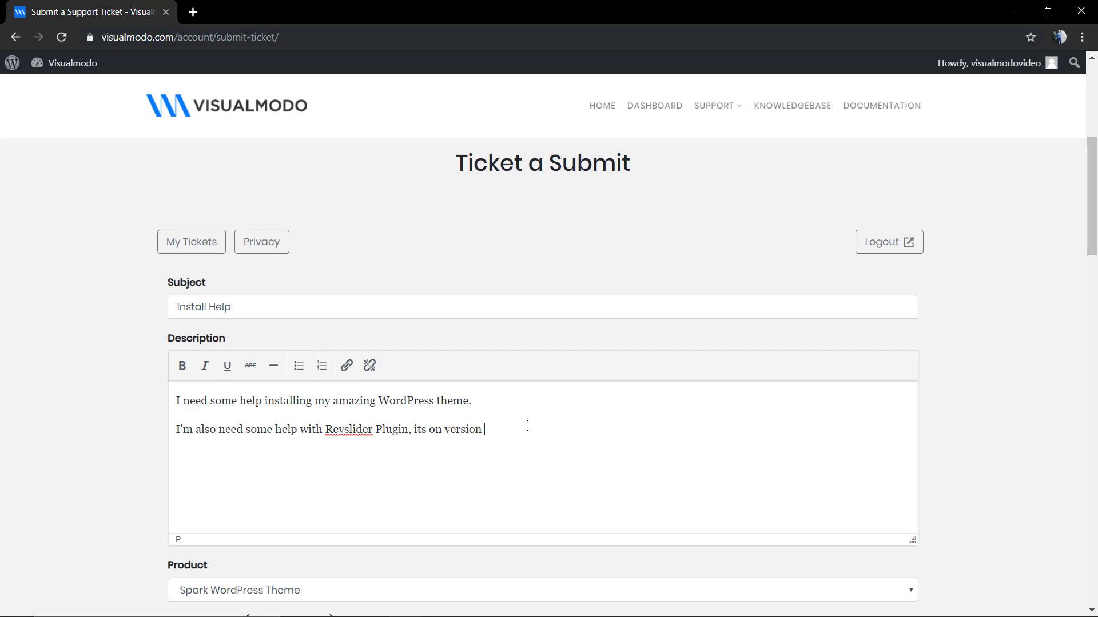
type("6")
type(".1.1 ")
type("Thanks")
scroll(287, 372, "down", 8)
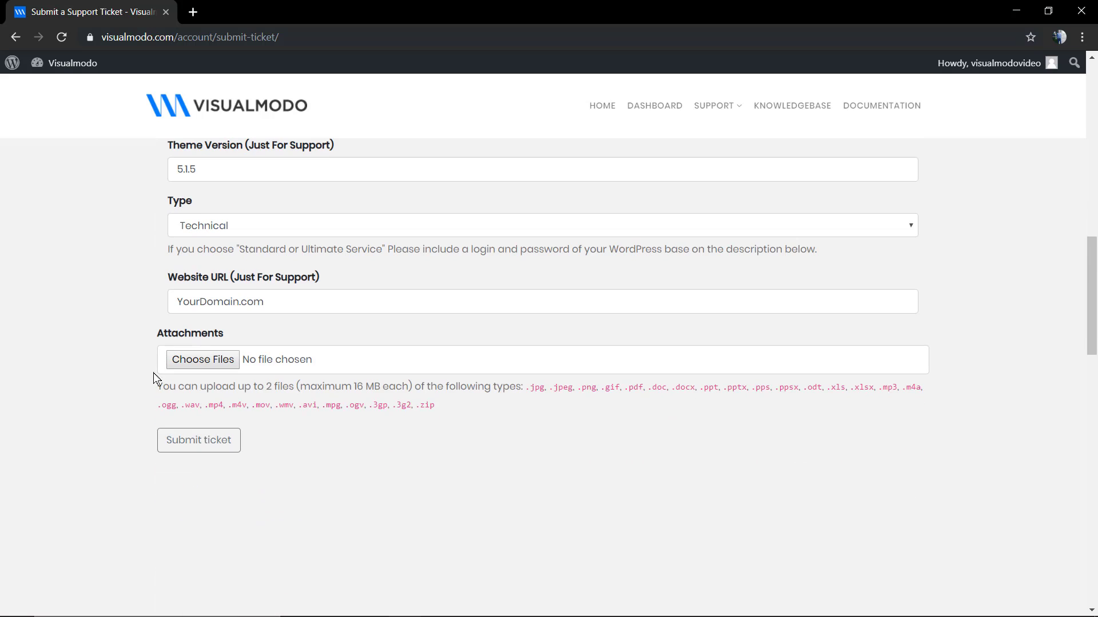
left_click(195, 449)
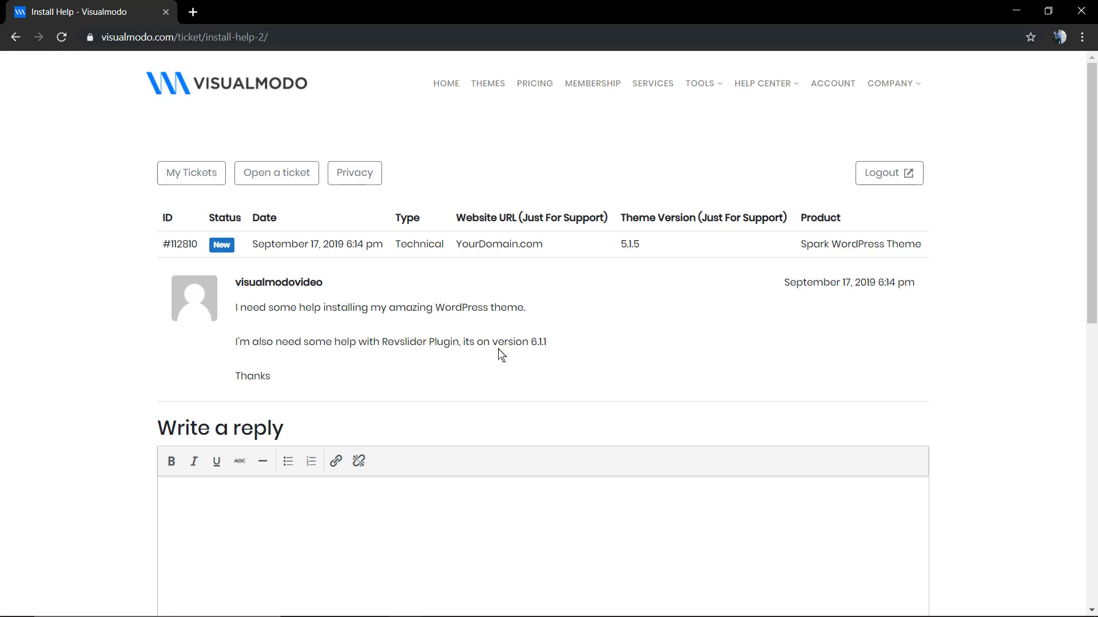
left_click(833, 86)
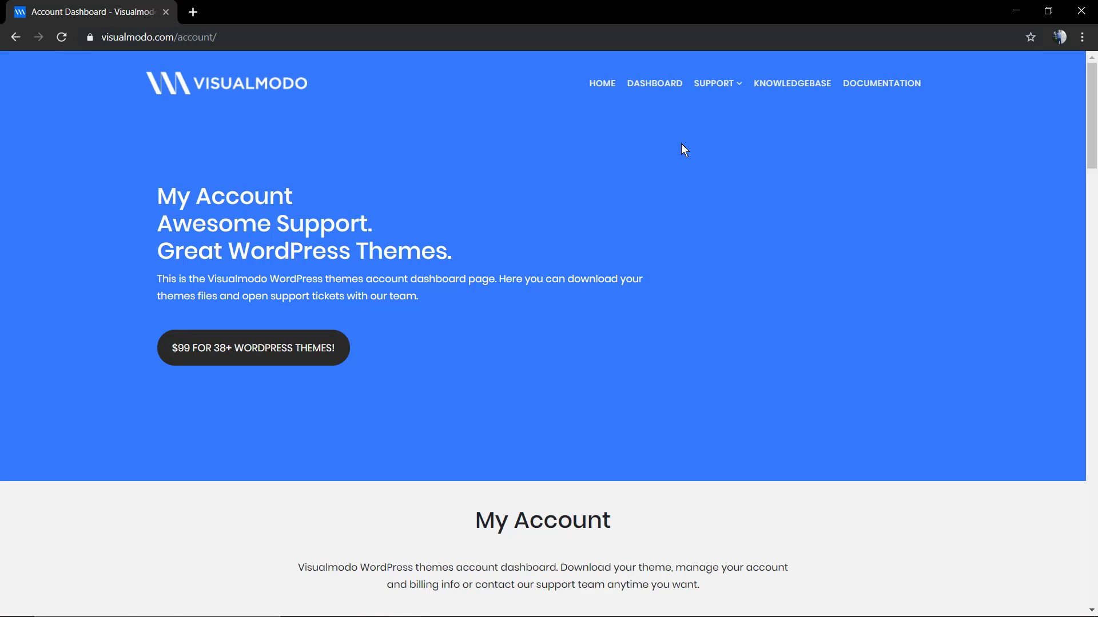
mouse_move(707, 87)
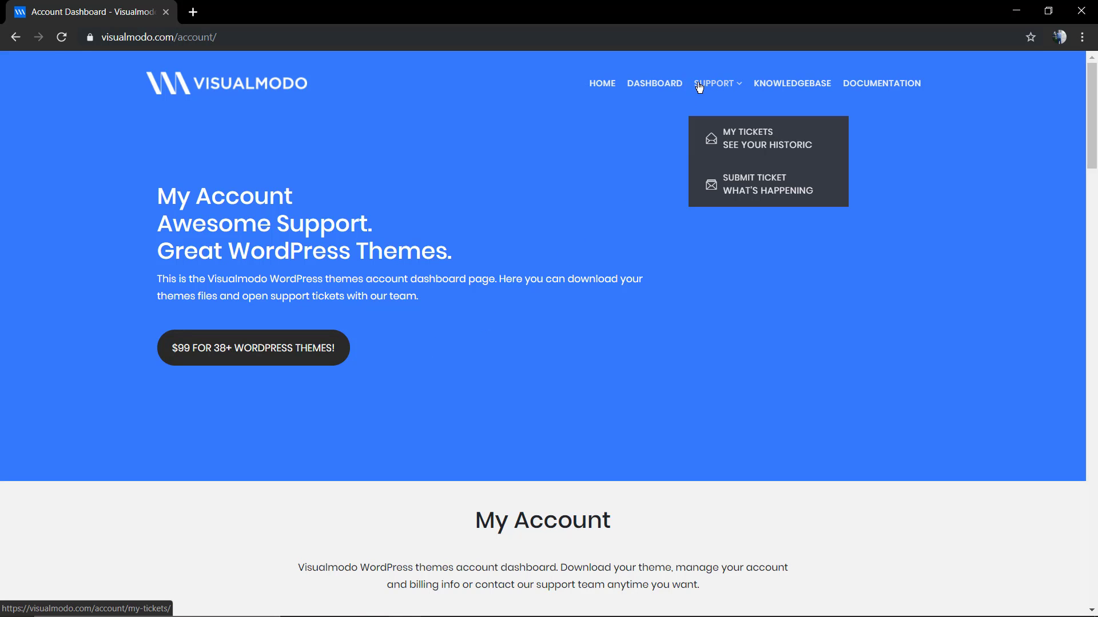
left_click(746, 149)
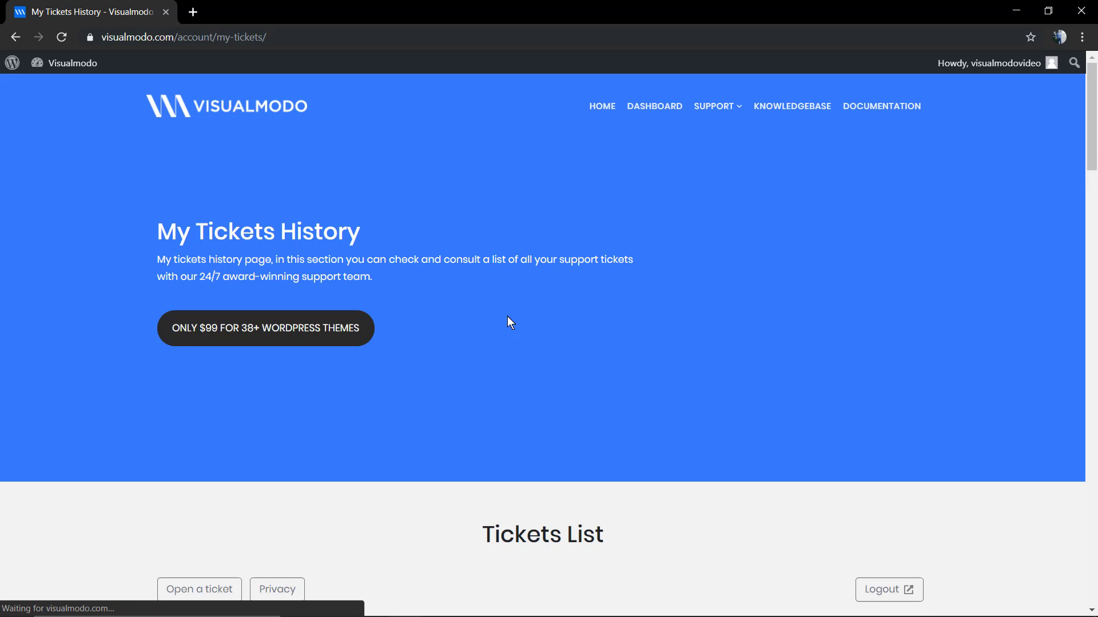
scroll(507, 317, "down", 6)
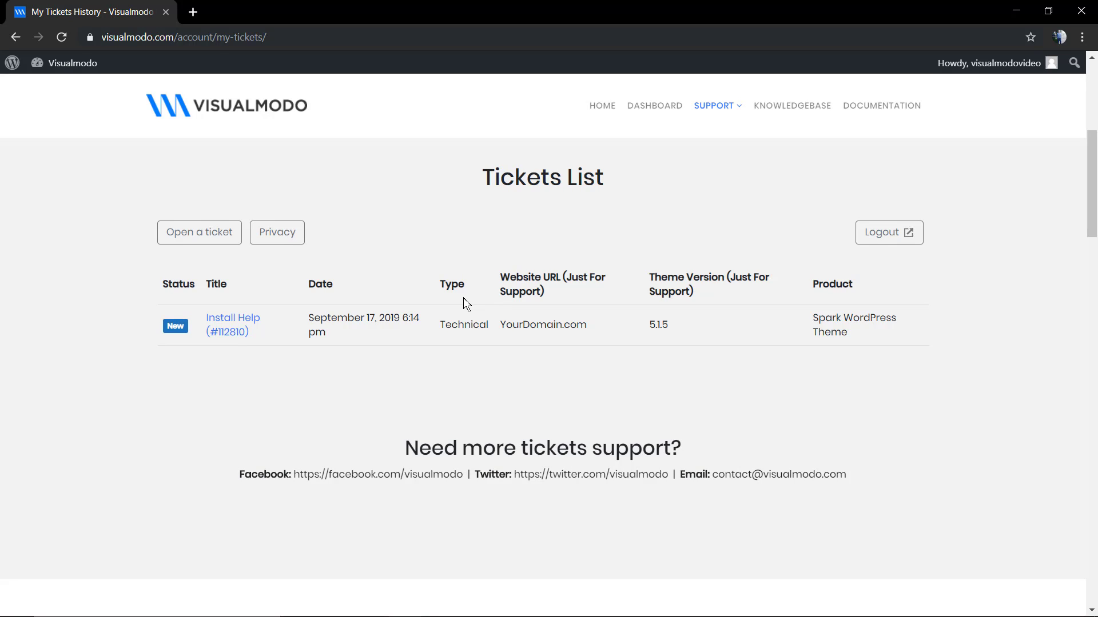
scroll(463, 310, "down", 2)
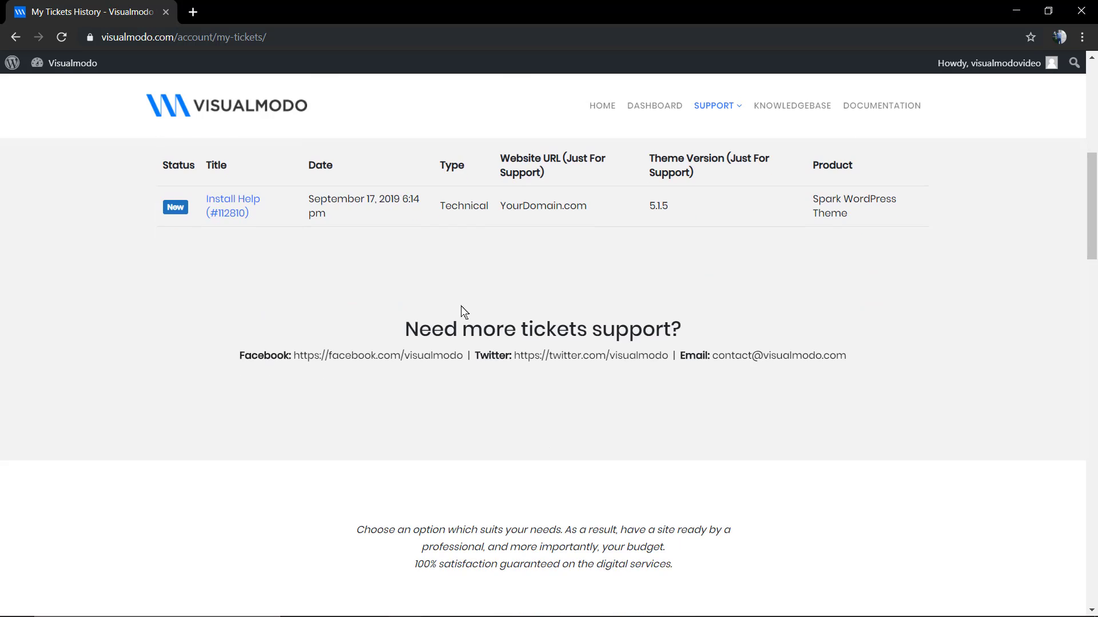
scroll(463, 310, "down", 4)
scroll(464, 310, "up", 6)
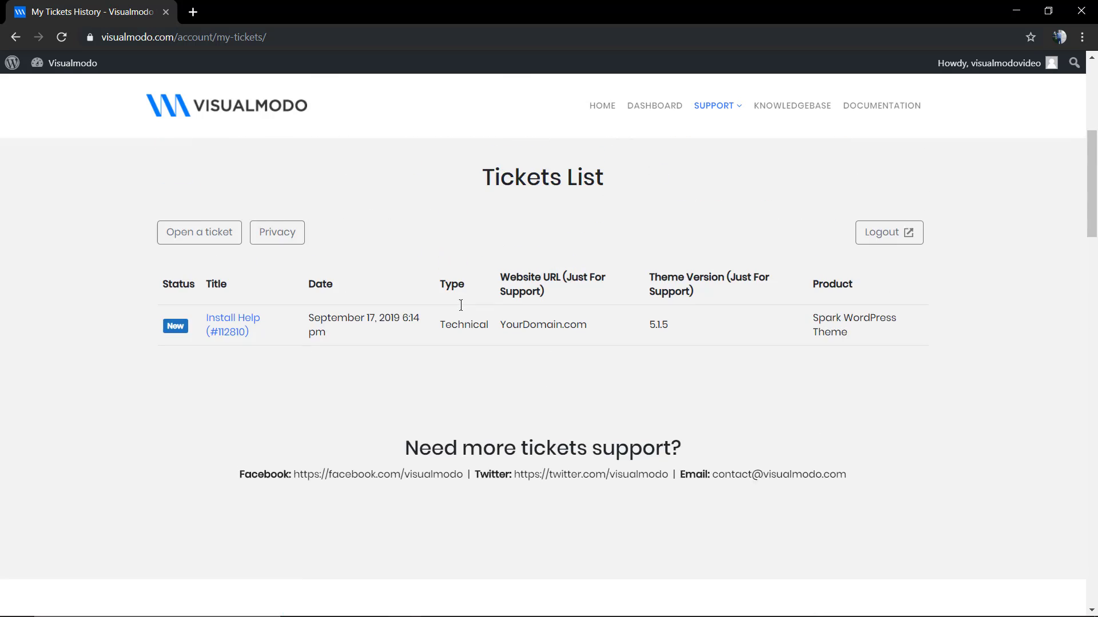
scroll(461, 305, "up", 6)
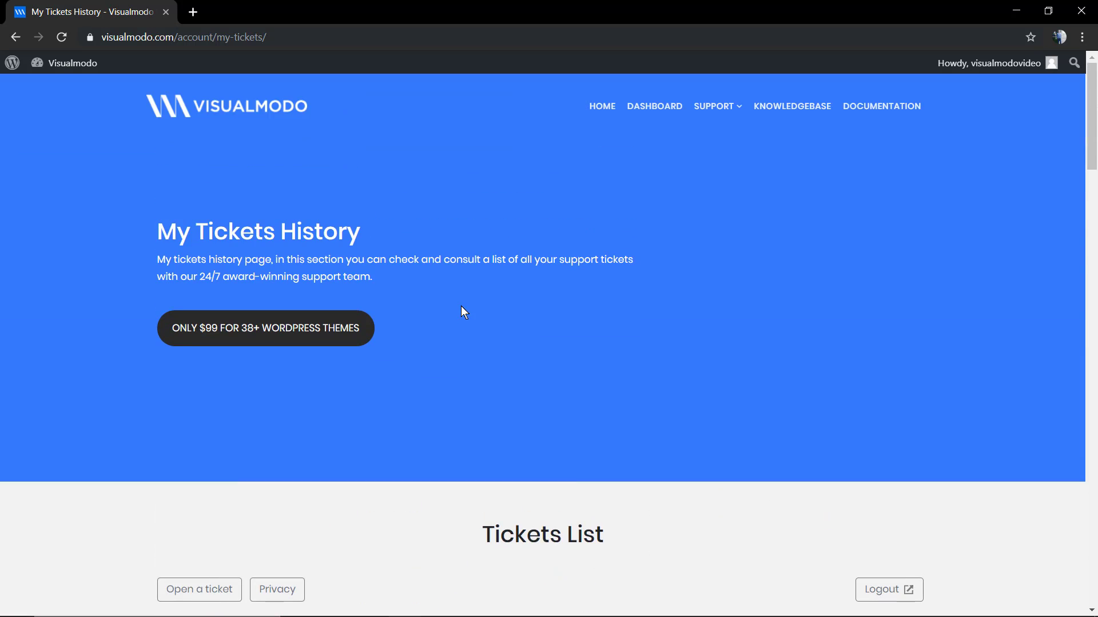